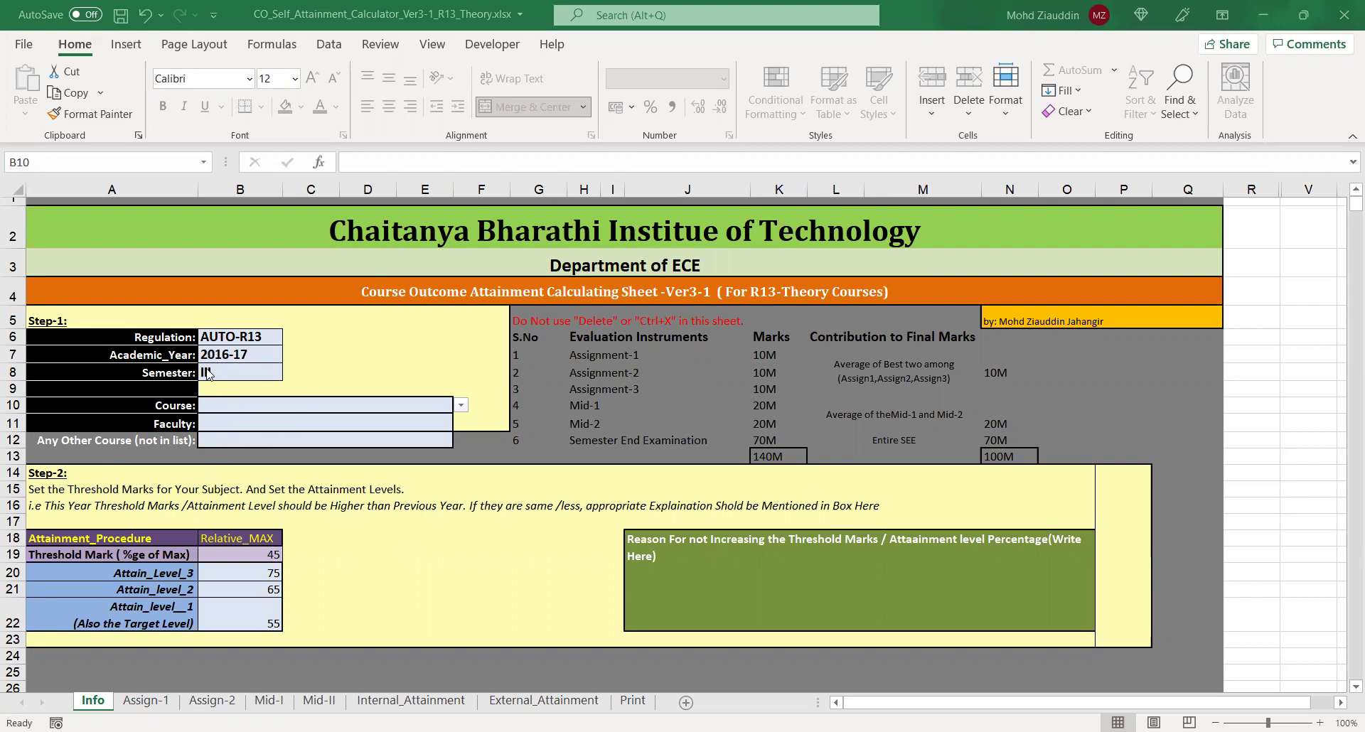
# Step: Lower the Info sheet's threshold mark in B19 from 45 to 40
pyautogui.click(251, 557)
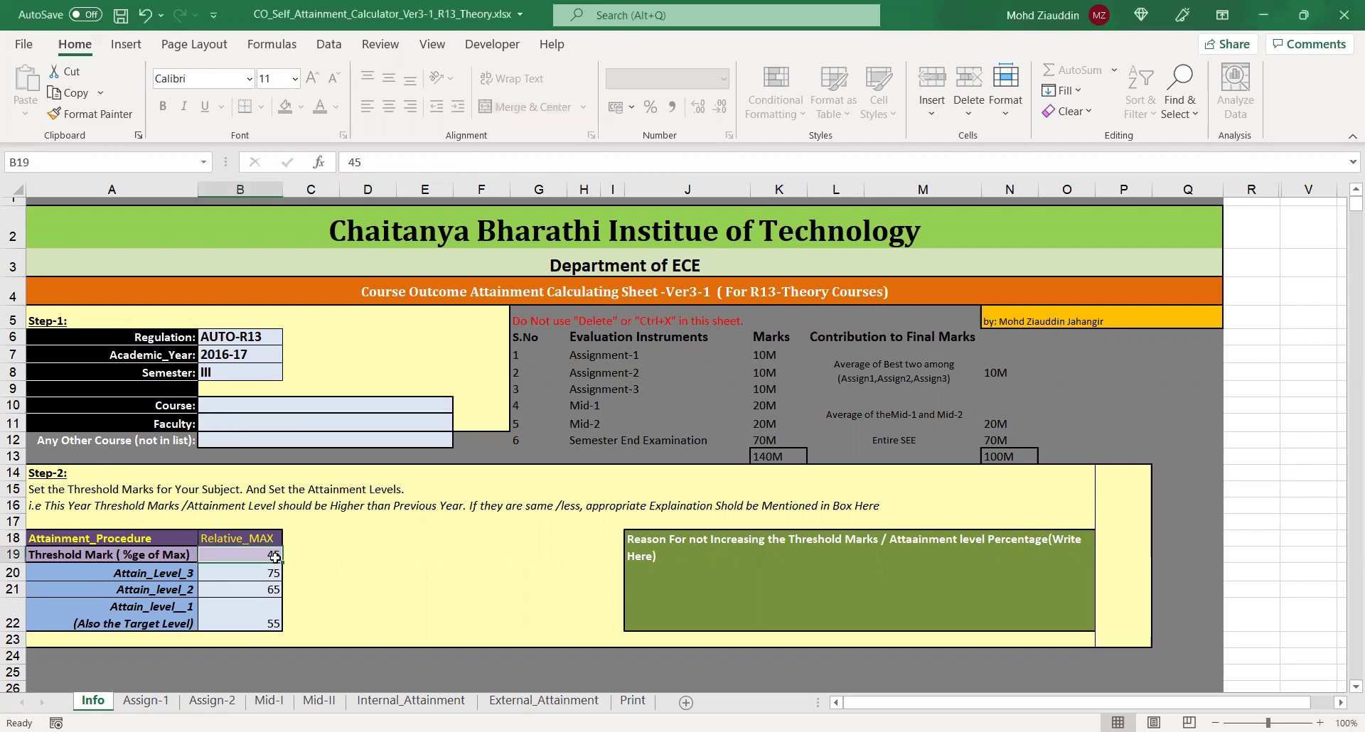
pyautogui.write('40')
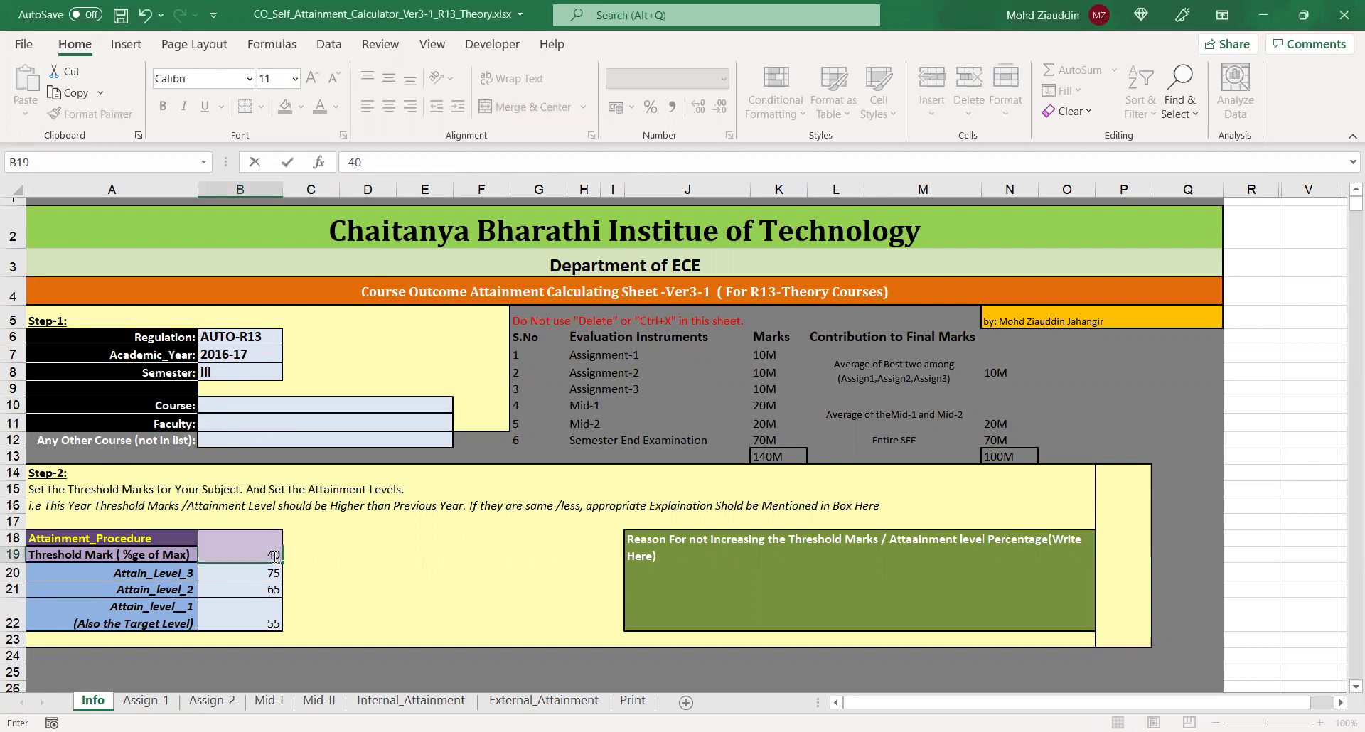
pyautogui.press('Return')
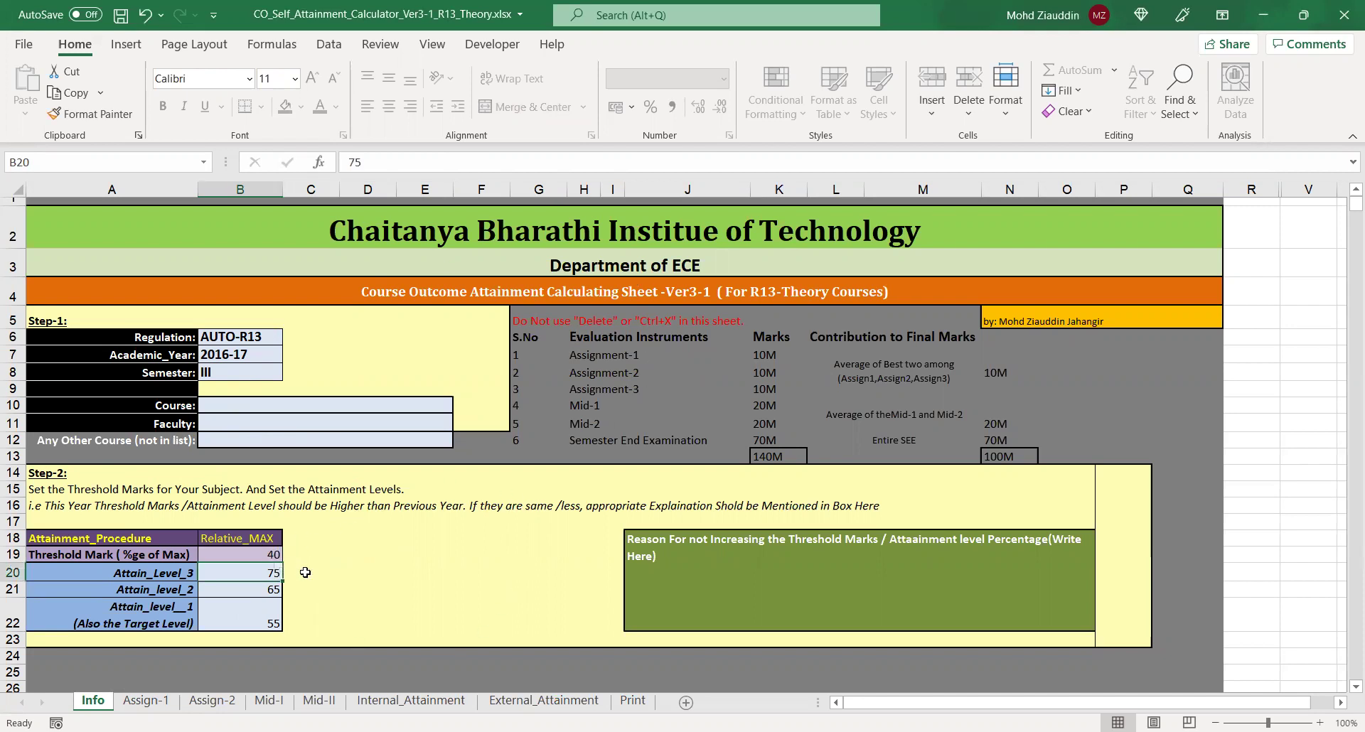
pyautogui.click(234, 555)
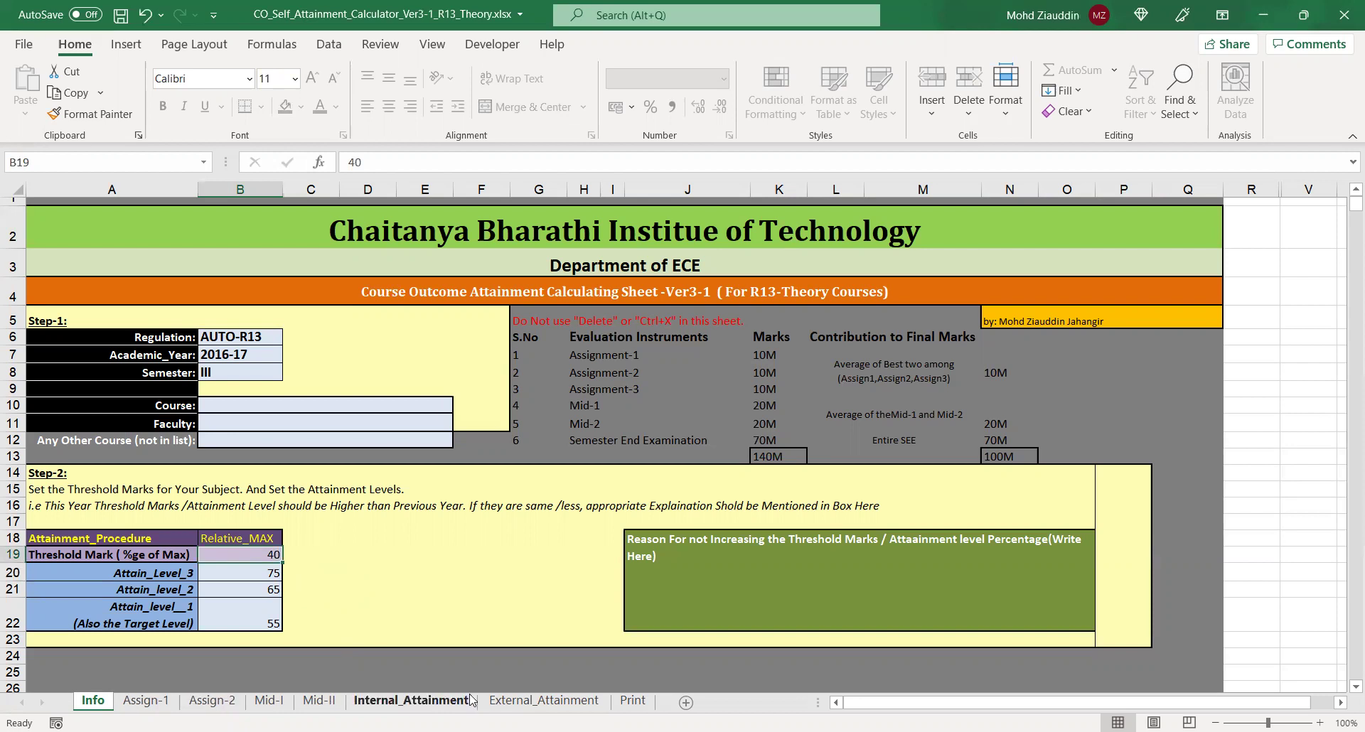
# Step: Bring up the Mid-I marks-entry table and copy the block of student marks
pyautogui.click(270, 700)
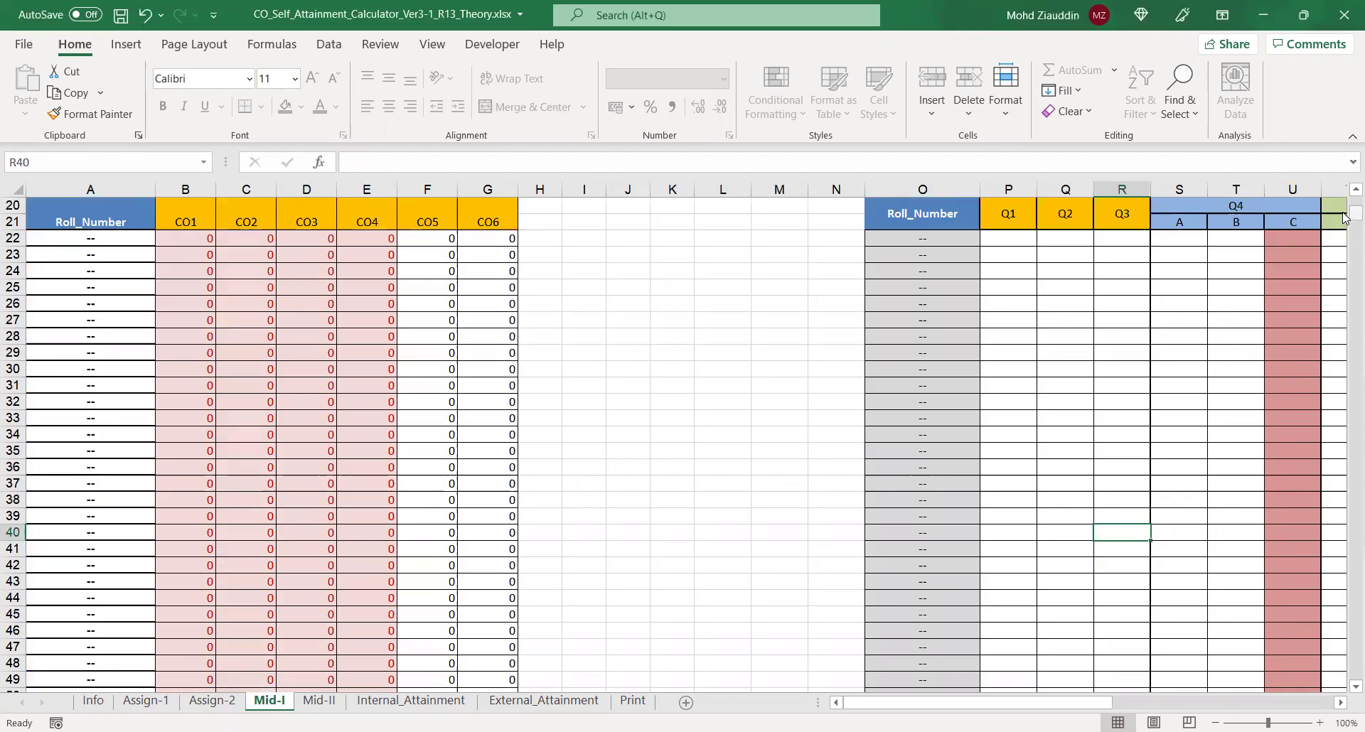
pyautogui.scroll(4, 1344, 218)
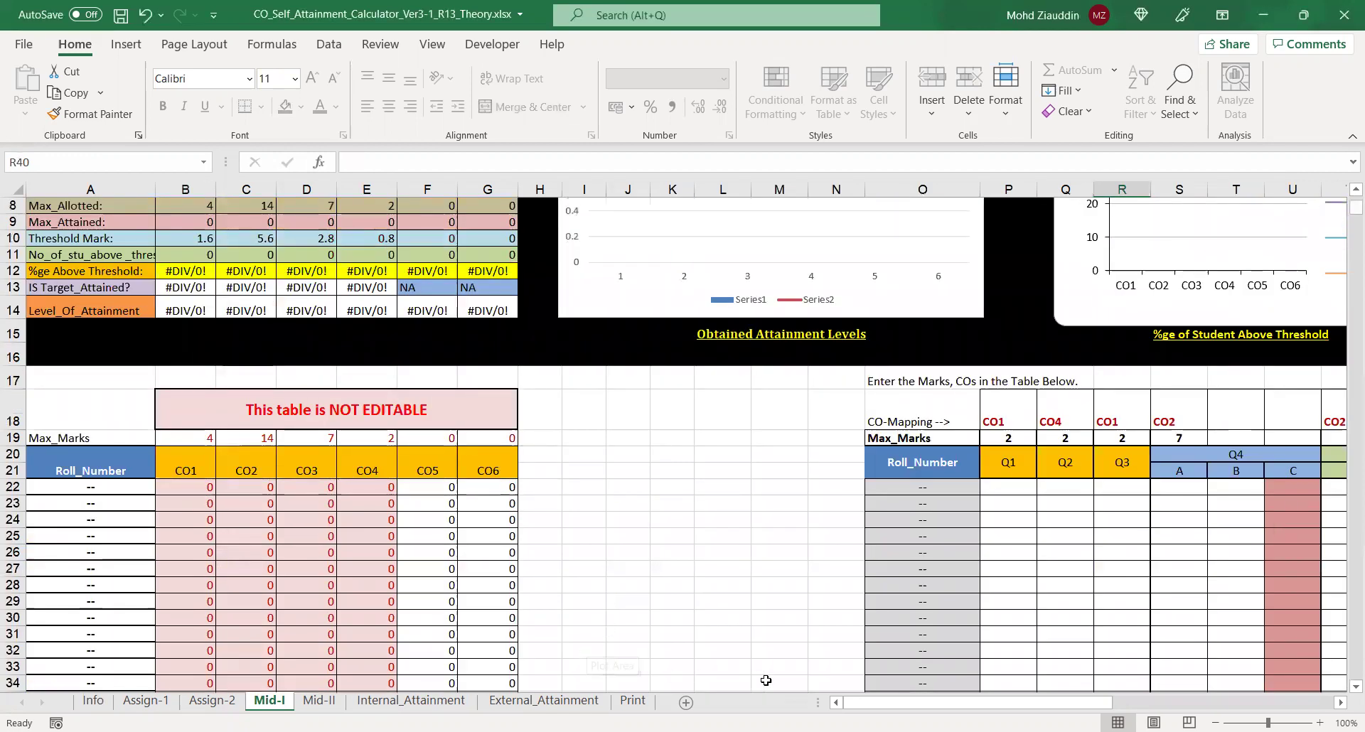
pyautogui.moveTo(874, 703); pyautogui.dragTo(949, 704)
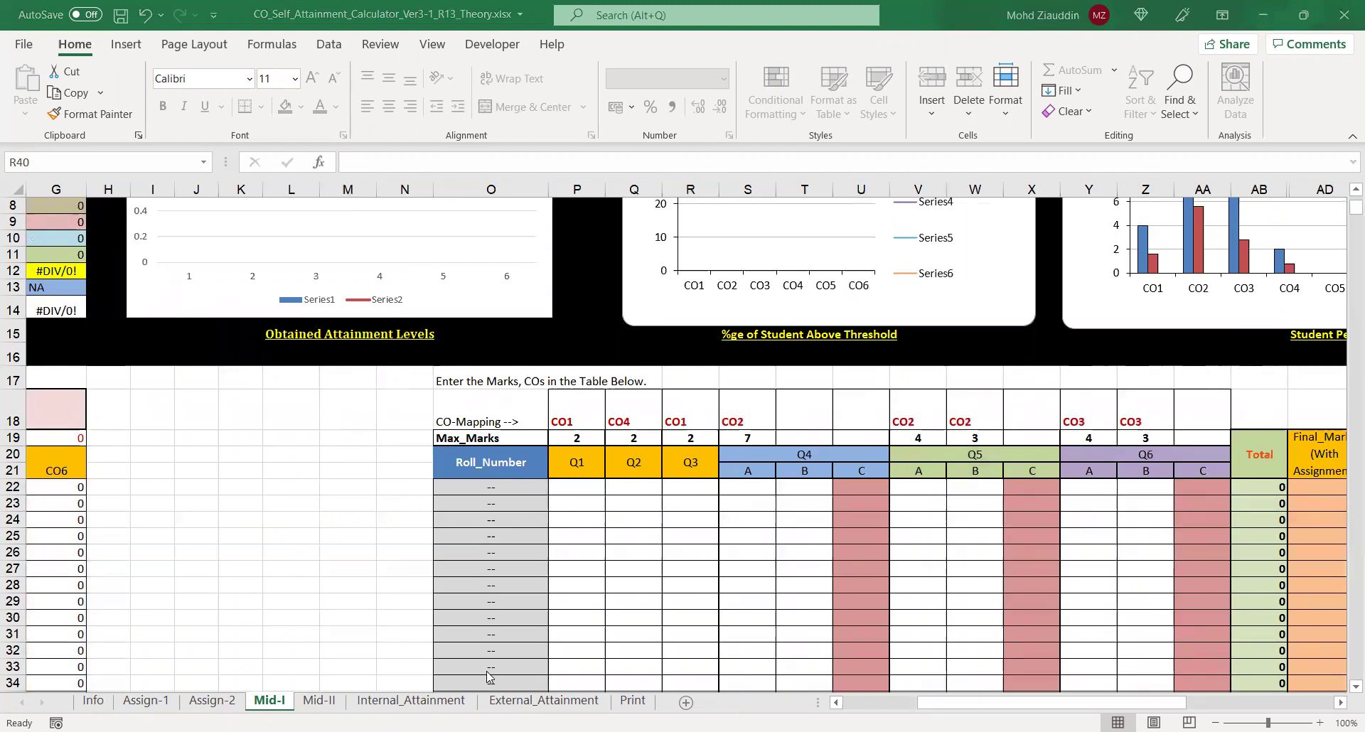
pyautogui.hotkey('ctrl', 'v')
pyautogui.hotkey('ctrl', 'c')
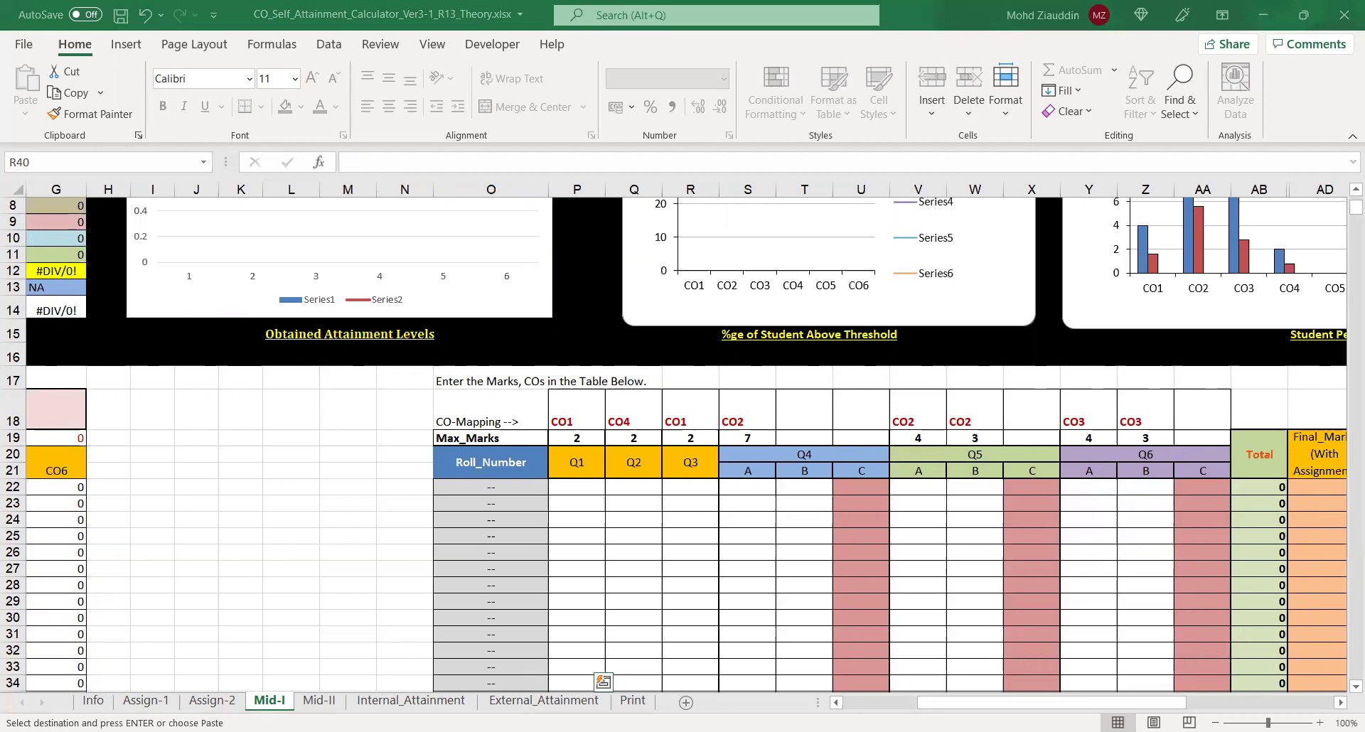
# Step: Paste the copied student marks as values starting at Mid-I cell P22
pyautogui.click(571, 486)
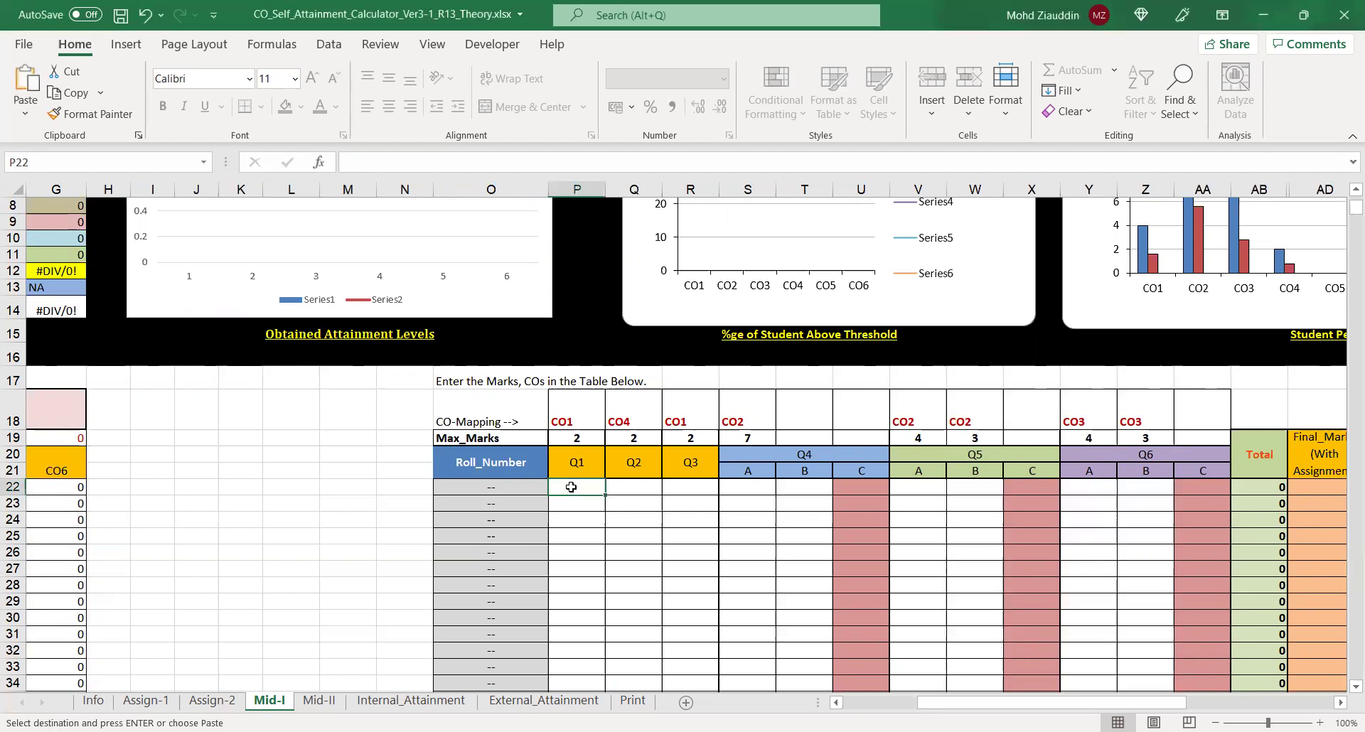
pyautogui.hotkey('ctrl', 'v')
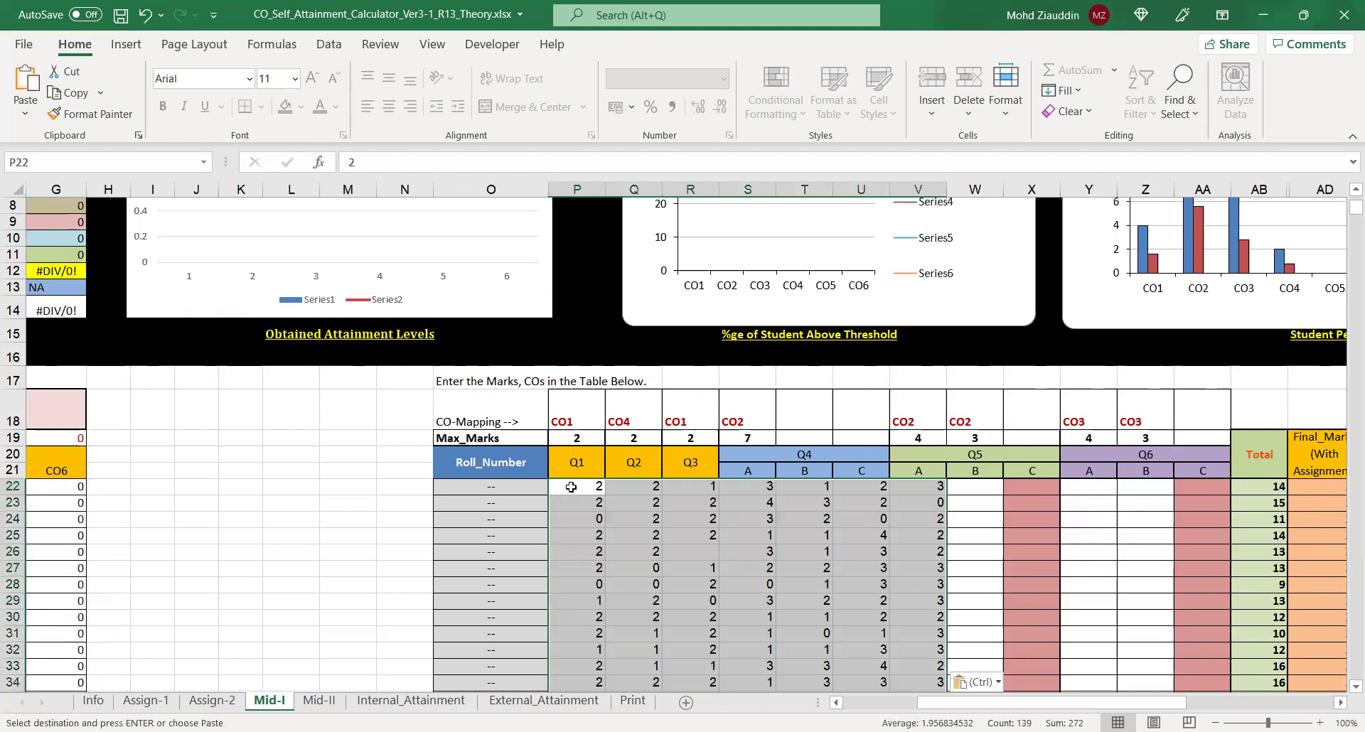
pyautogui.click(990, 688)
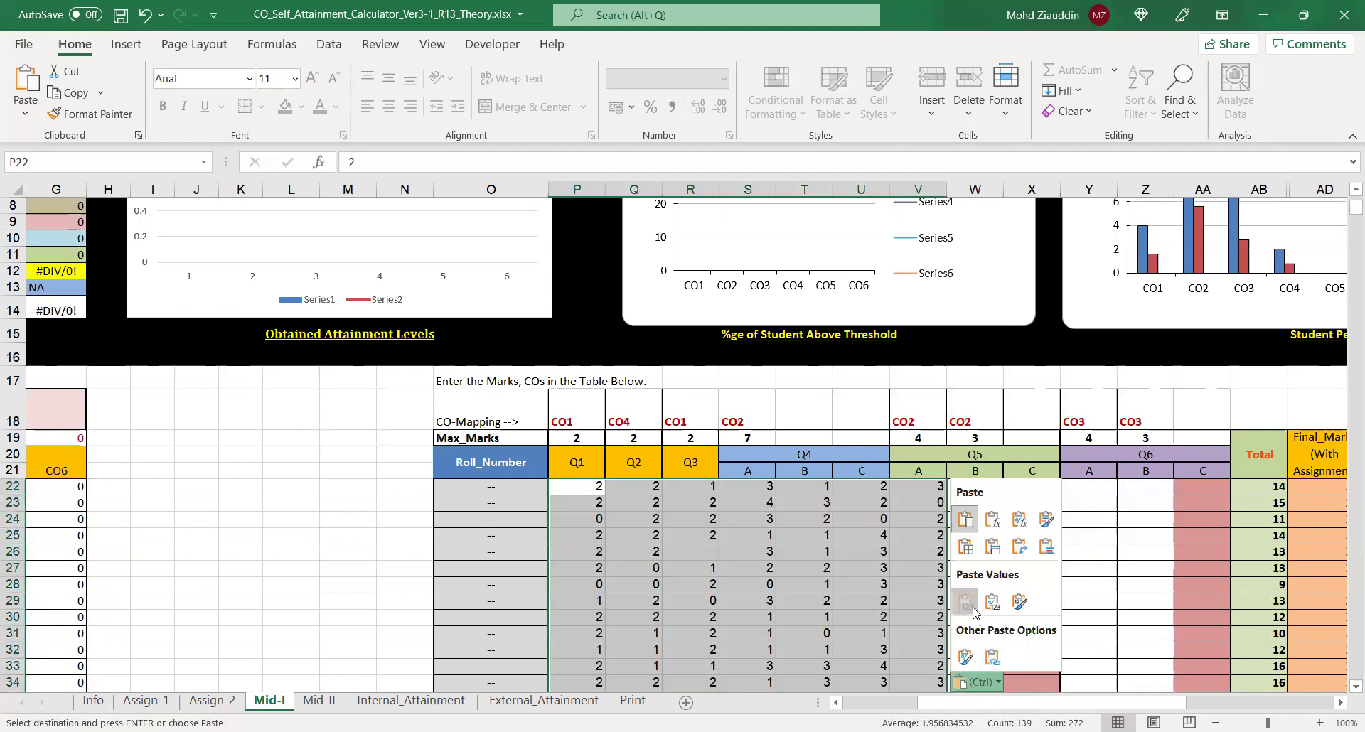
pyautogui.click(964, 601)
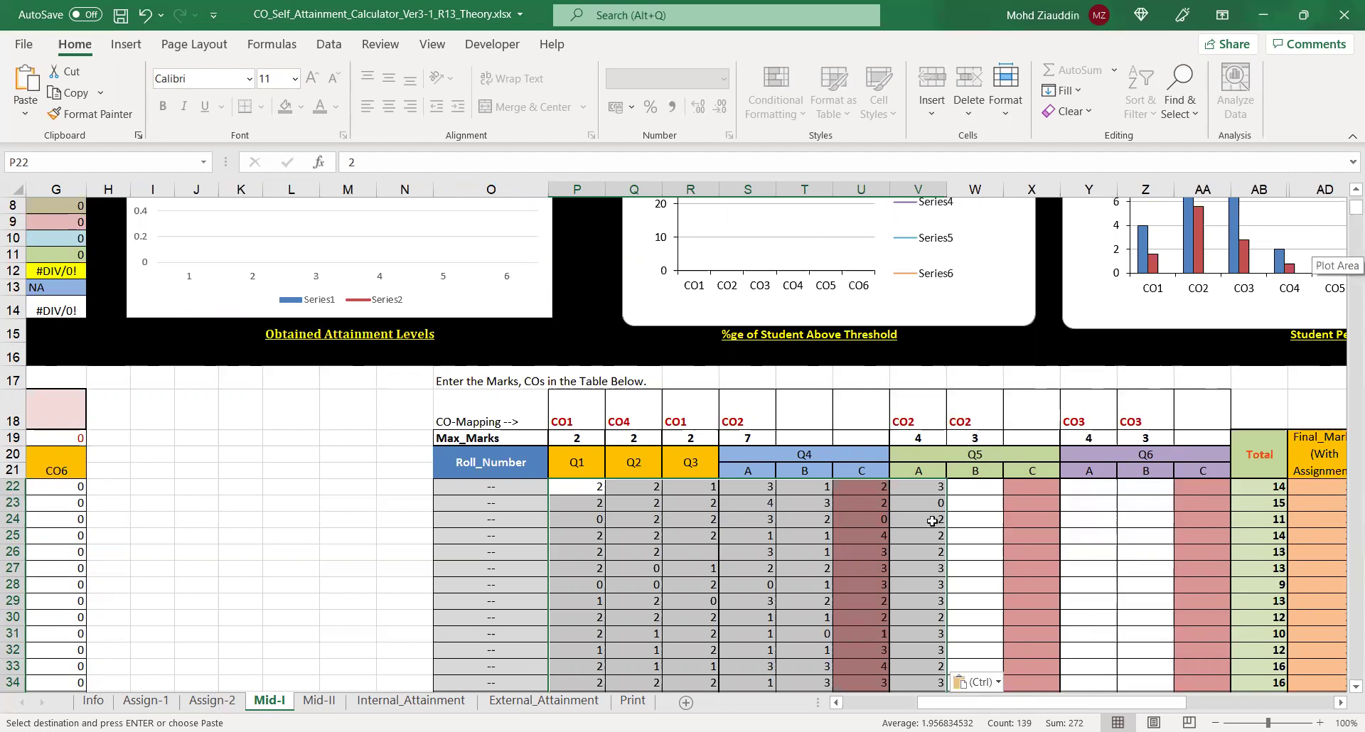
# Step: Shift the misplaced U22:V41 marks one column right to V22 and clear column U
pyautogui.moveTo(860, 486); pyautogui.dragTo(924, 665)
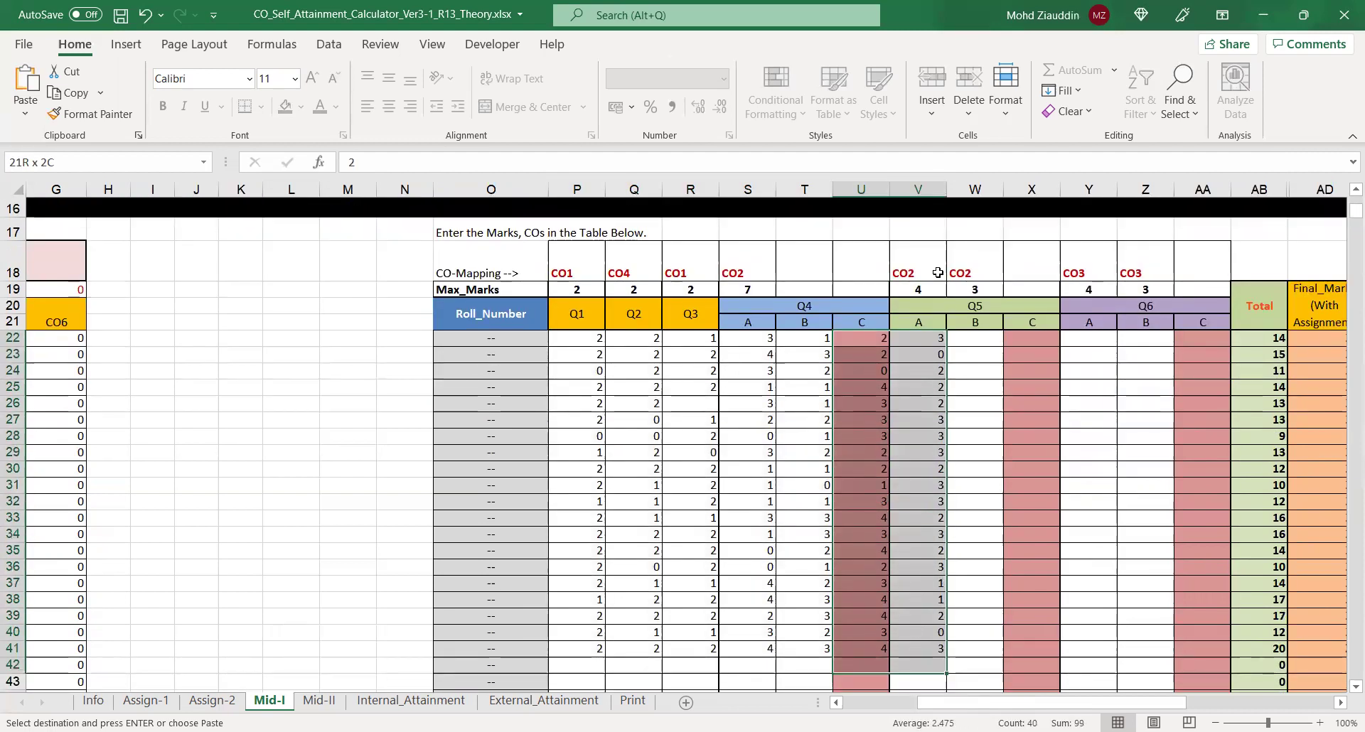
pyautogui.hotkey('ctrl', 'v')
pyautogui.scroll(-7, 938, 273)
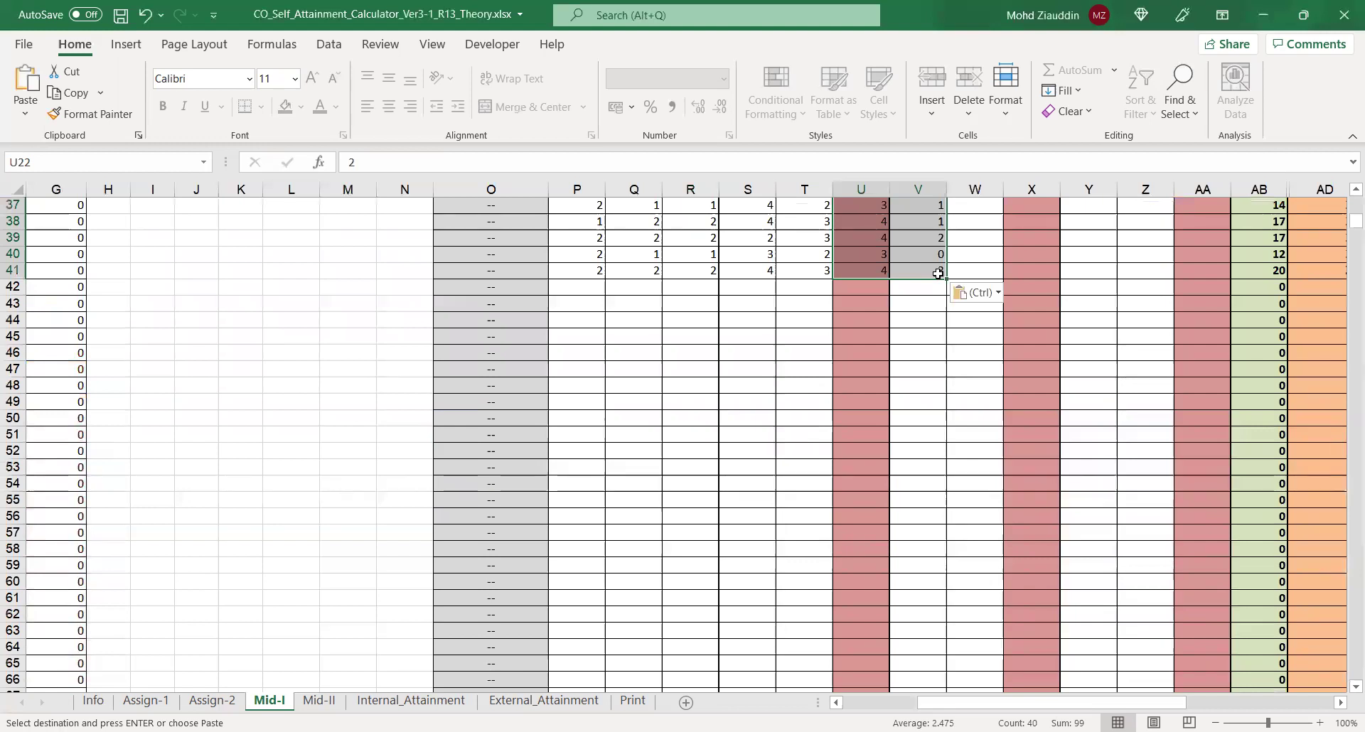
pyautogui.hotkey('ctrl', 'c')
pyautogui.scroll(6, 1345, 196)
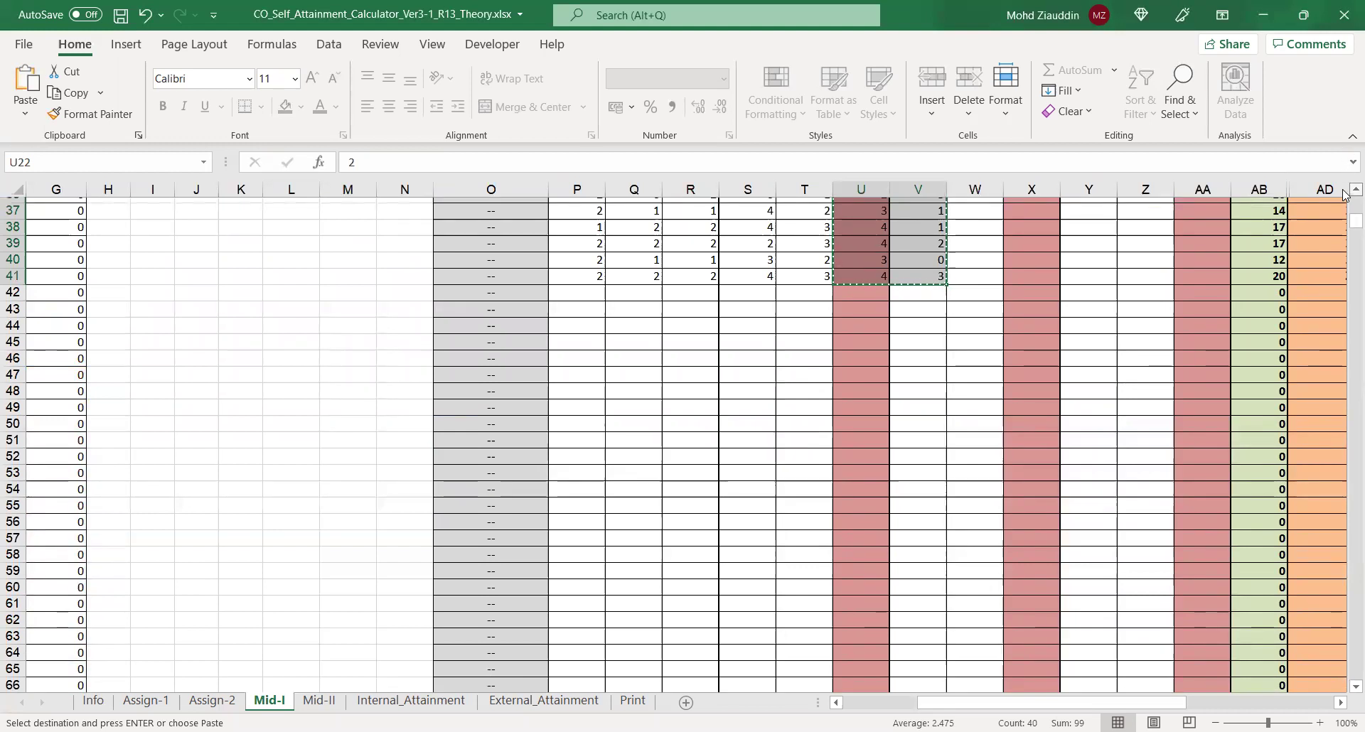
pyautogui.scroll(2, 1345, 196)
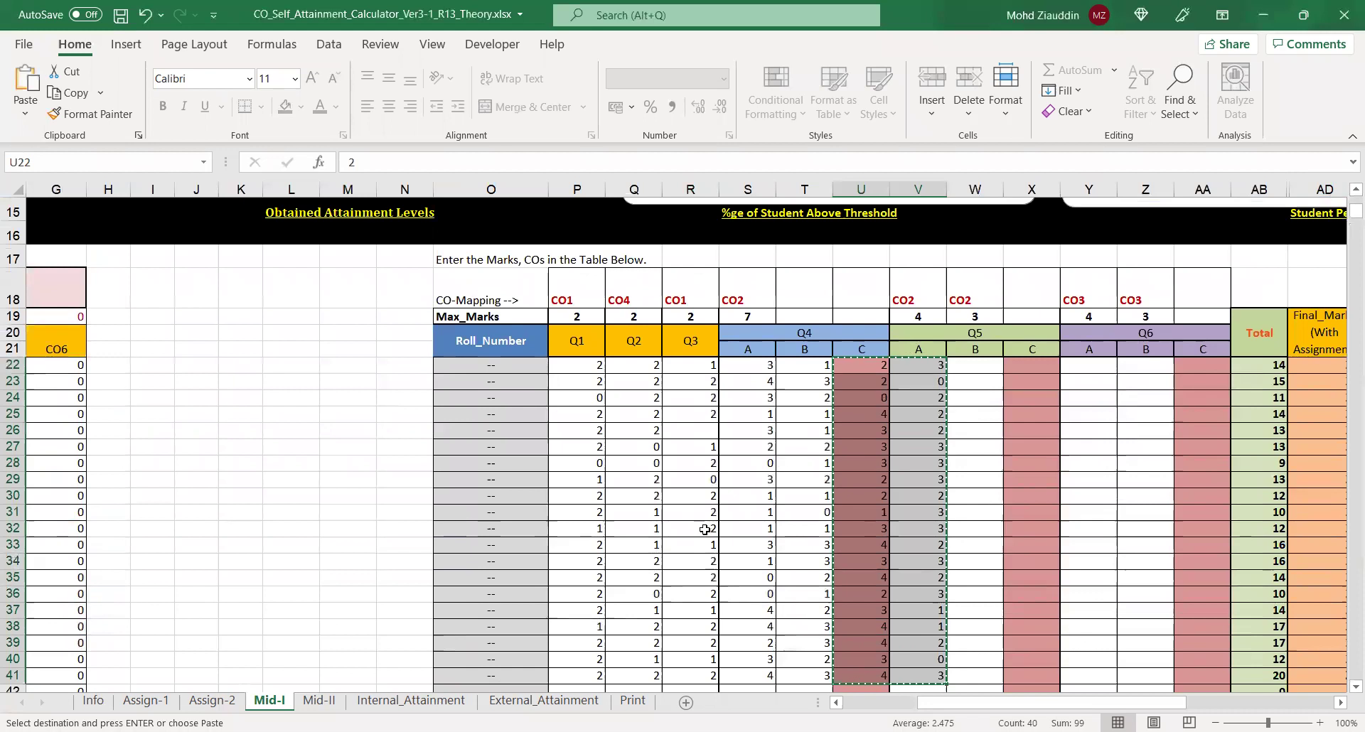
pyautogui.click(922, 370)
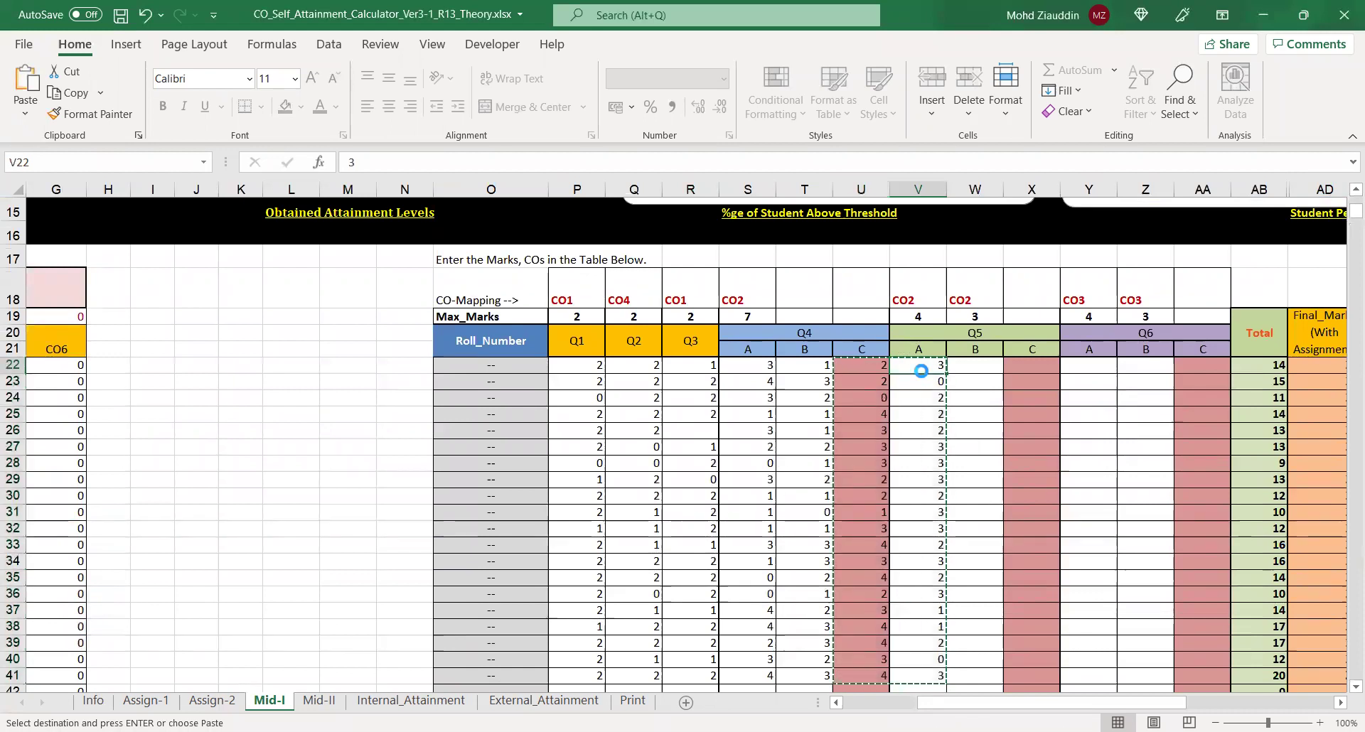
pyautogui.hotkey('ctrl', 'v')
pyautogui.moveTo(882, 366); pyautogui.dragTo(868, 560)
pyautogui.press('Delete')
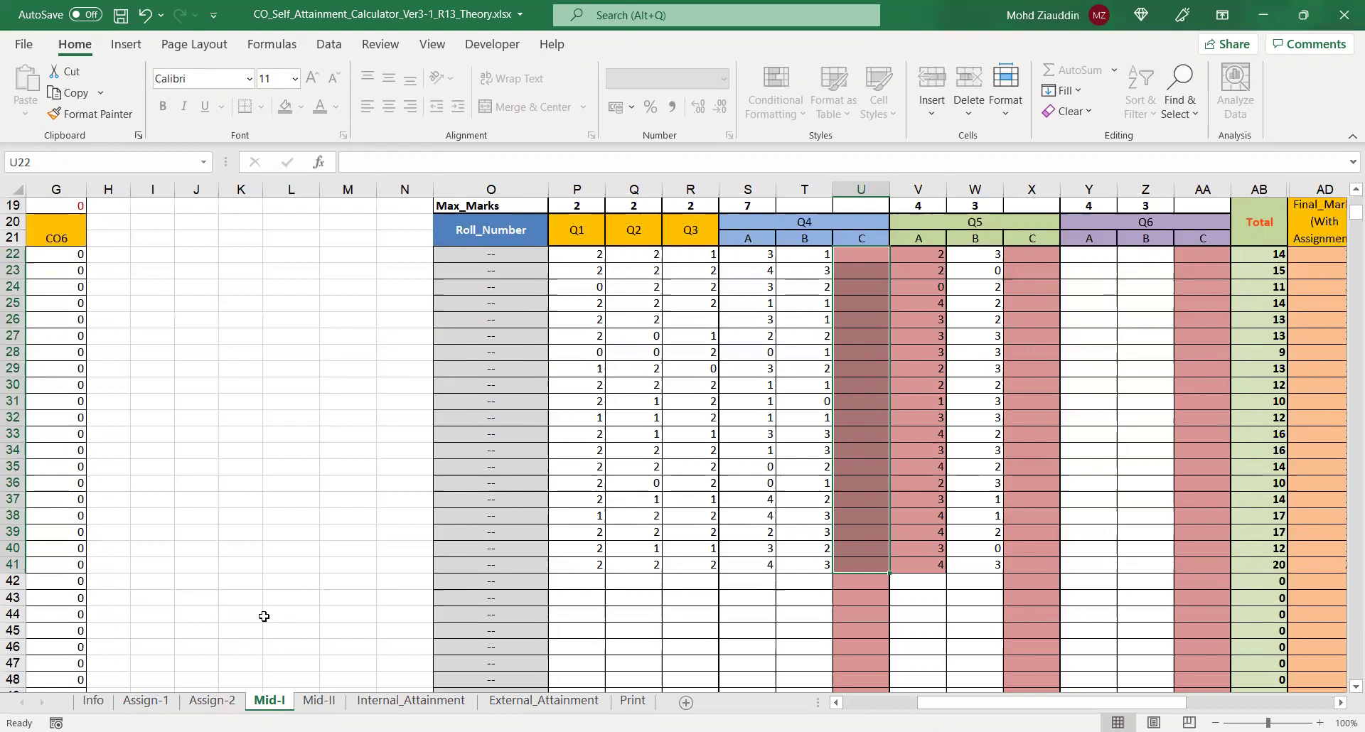
# Step: Paste the 20 student roll numbers as values into Assign-1's Roll_Number column at O22
pyautogui.click(146, 701)
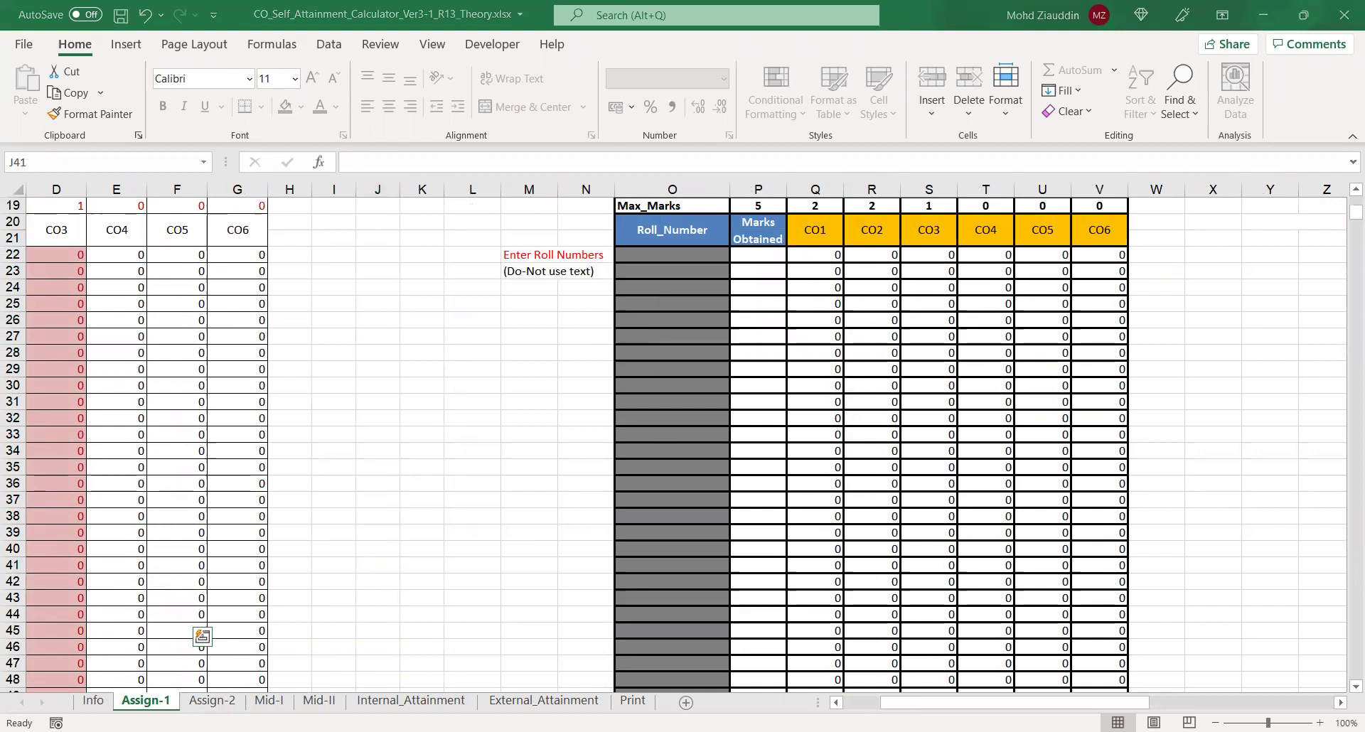
pyautogui.hotkey('ctrl', 'c')
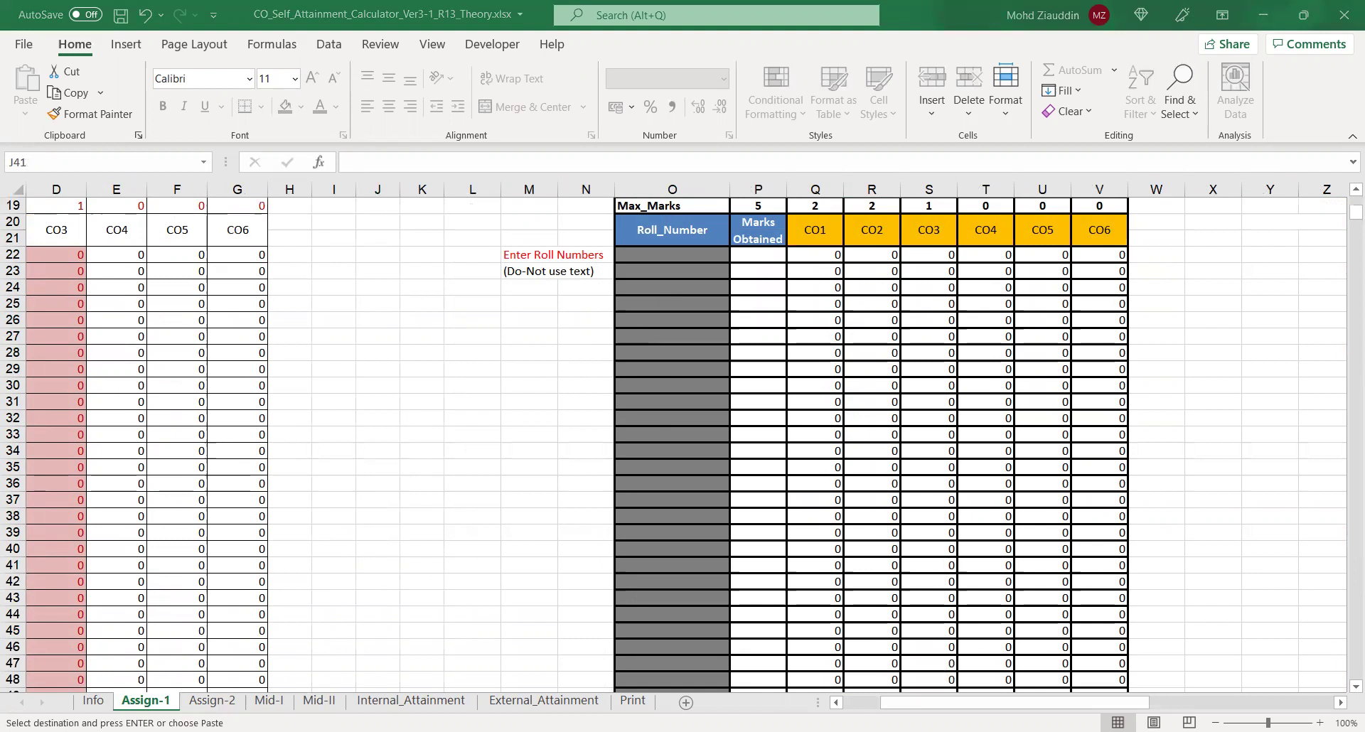
pyautogui.click(642, 253)
pyautogui.hotkey('ctrl', 'v')
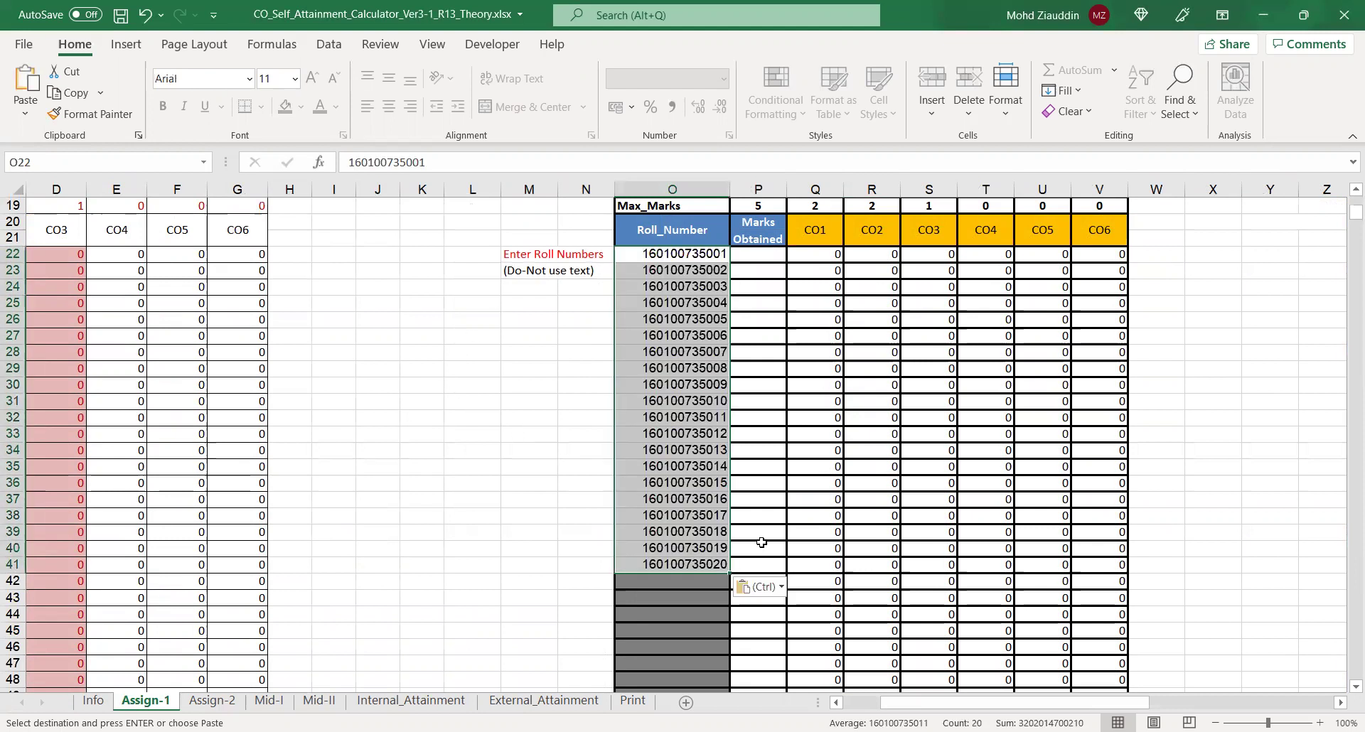
pyautogui.click(774, 587)
pyautogui.click(748, 506)
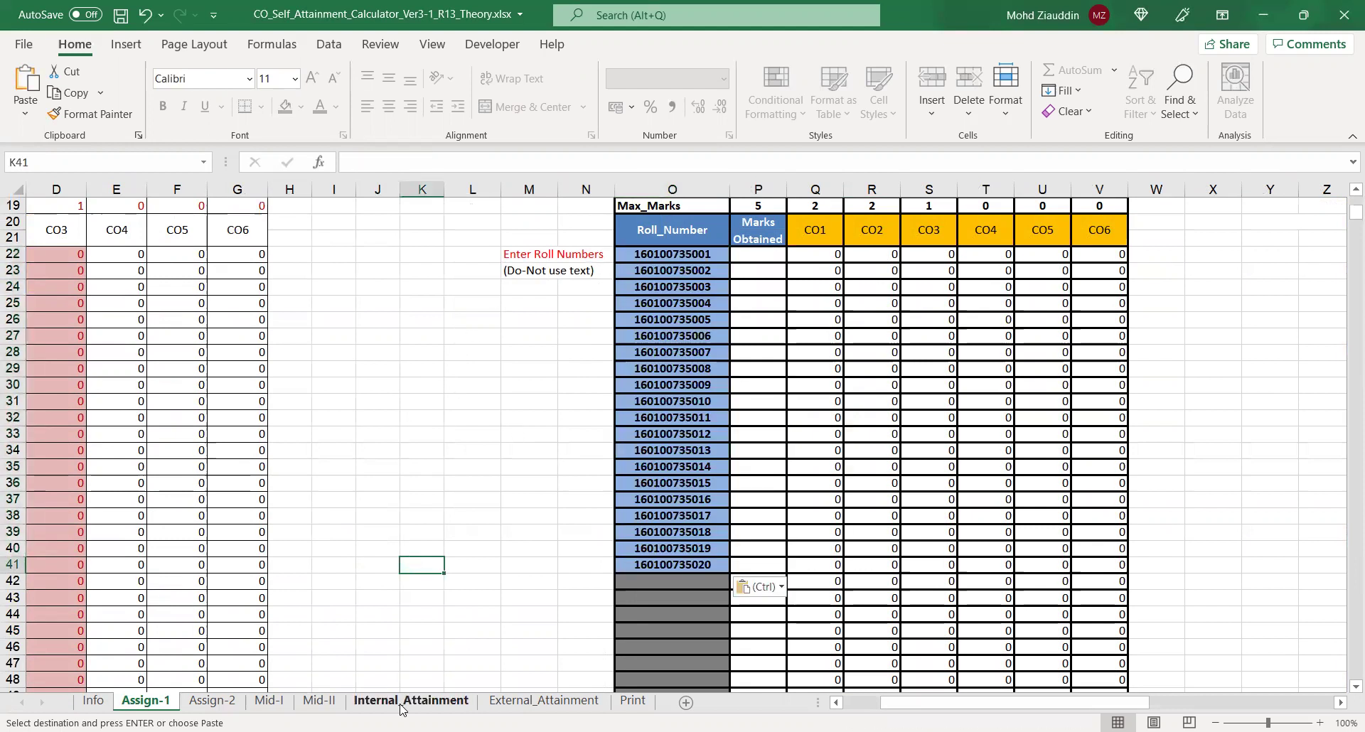
# Step: Return to the Mid-I sheet showing its CO-Mapping row and Roll_Number column
pyautogui.click(272, 701)
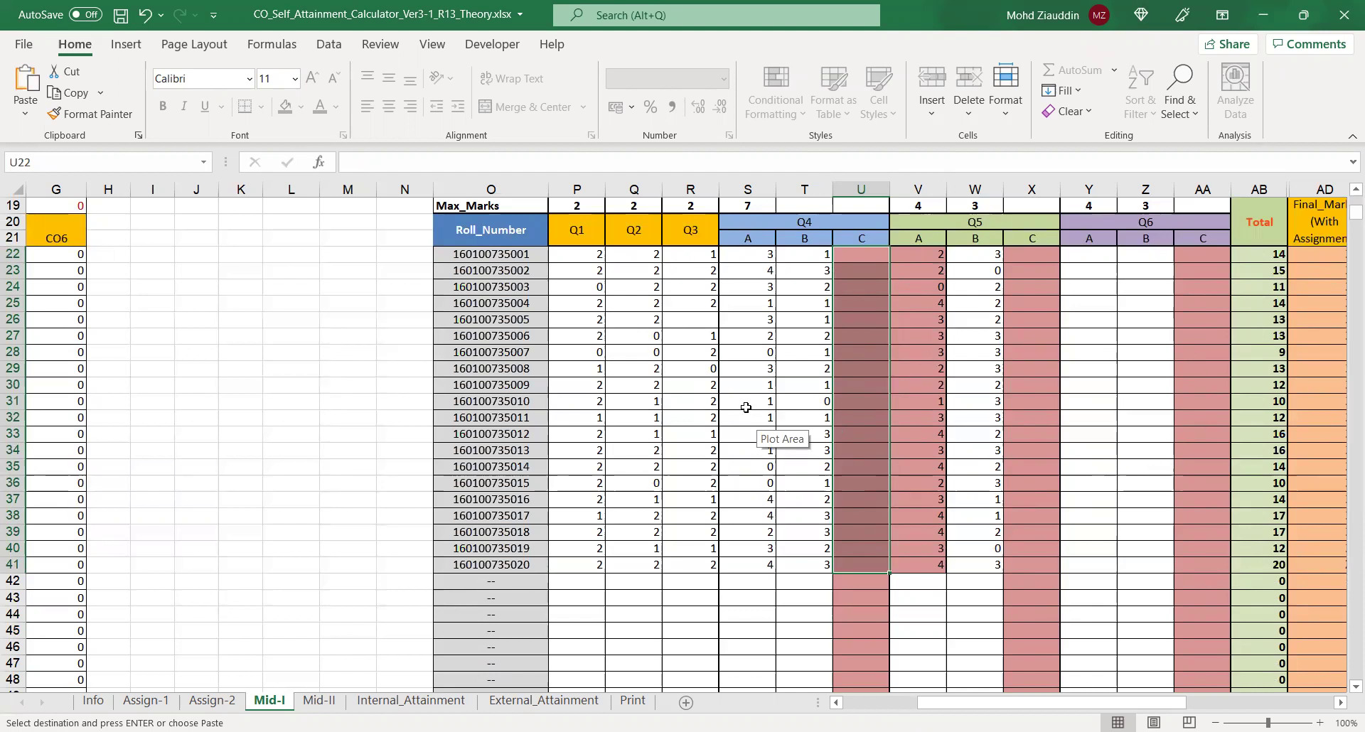
pyautogui.scroll(1, 1345, 197)
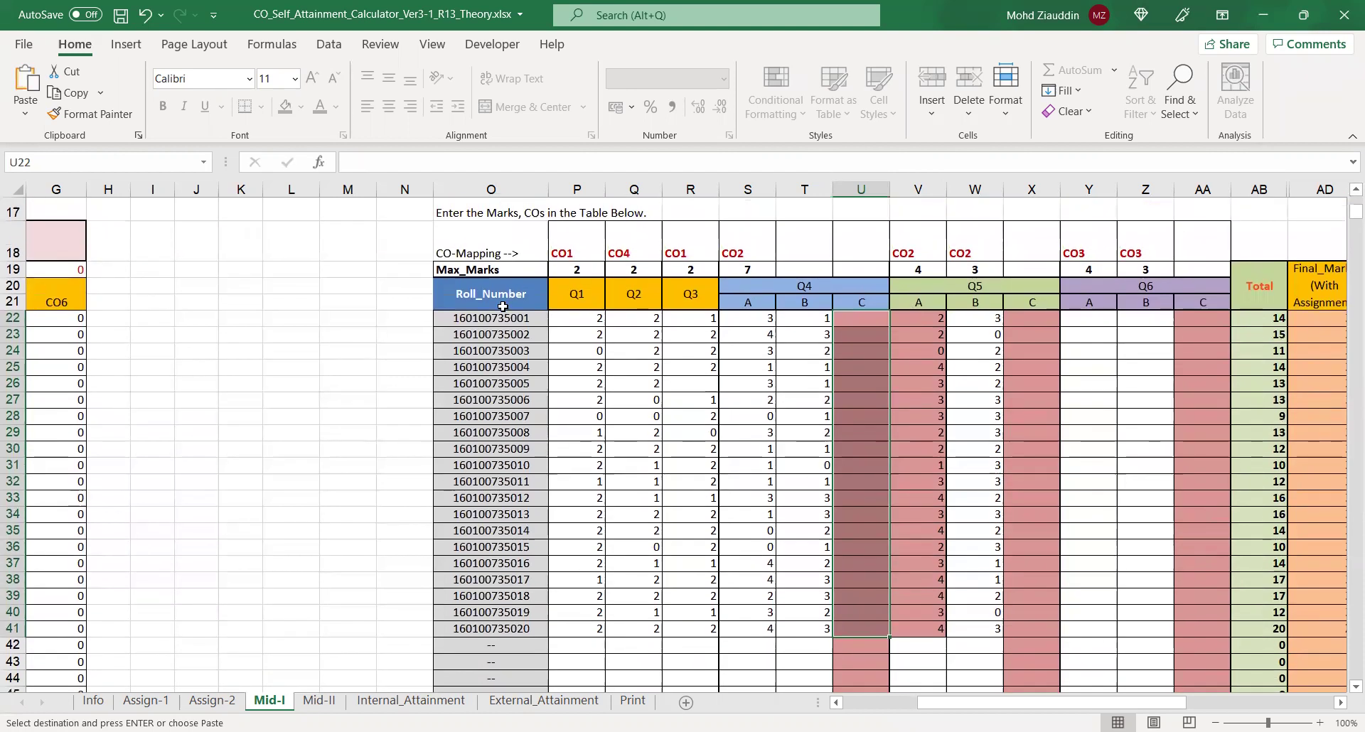
# Step: Set Q4's max marks to 4 and 3 and clear Q6's CO mapping and max marks
pyautogui.click(571, 270)
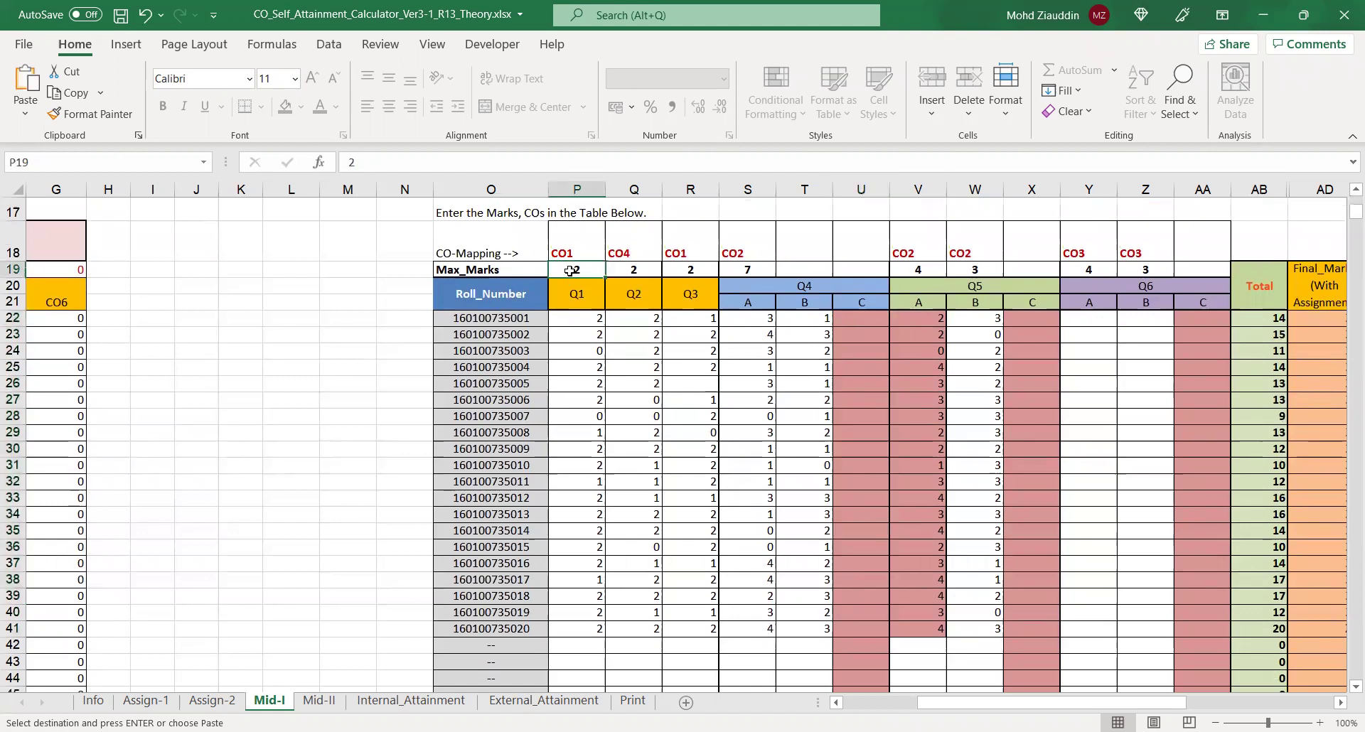
pyautogui.press('Right')
pyautogui.press('Right')
pyautogui.press('Right')
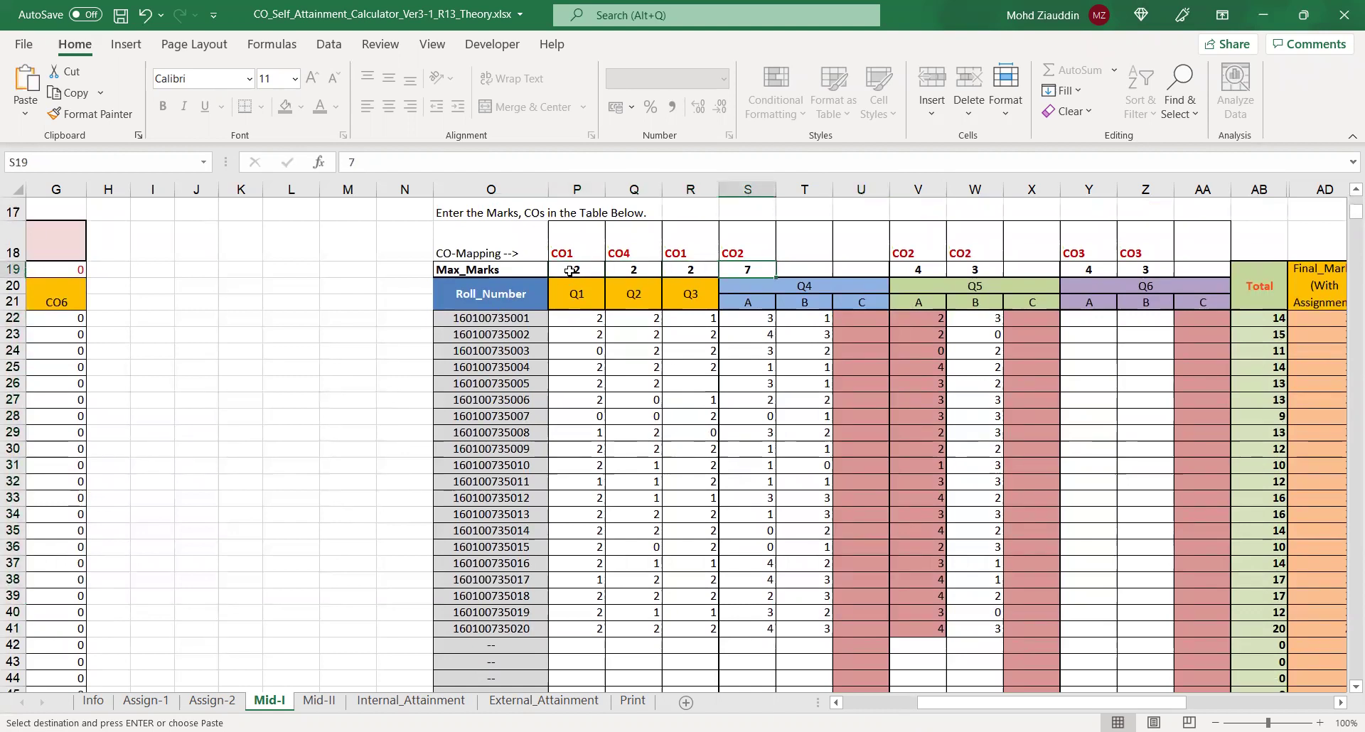
pyautogui.press('Return')
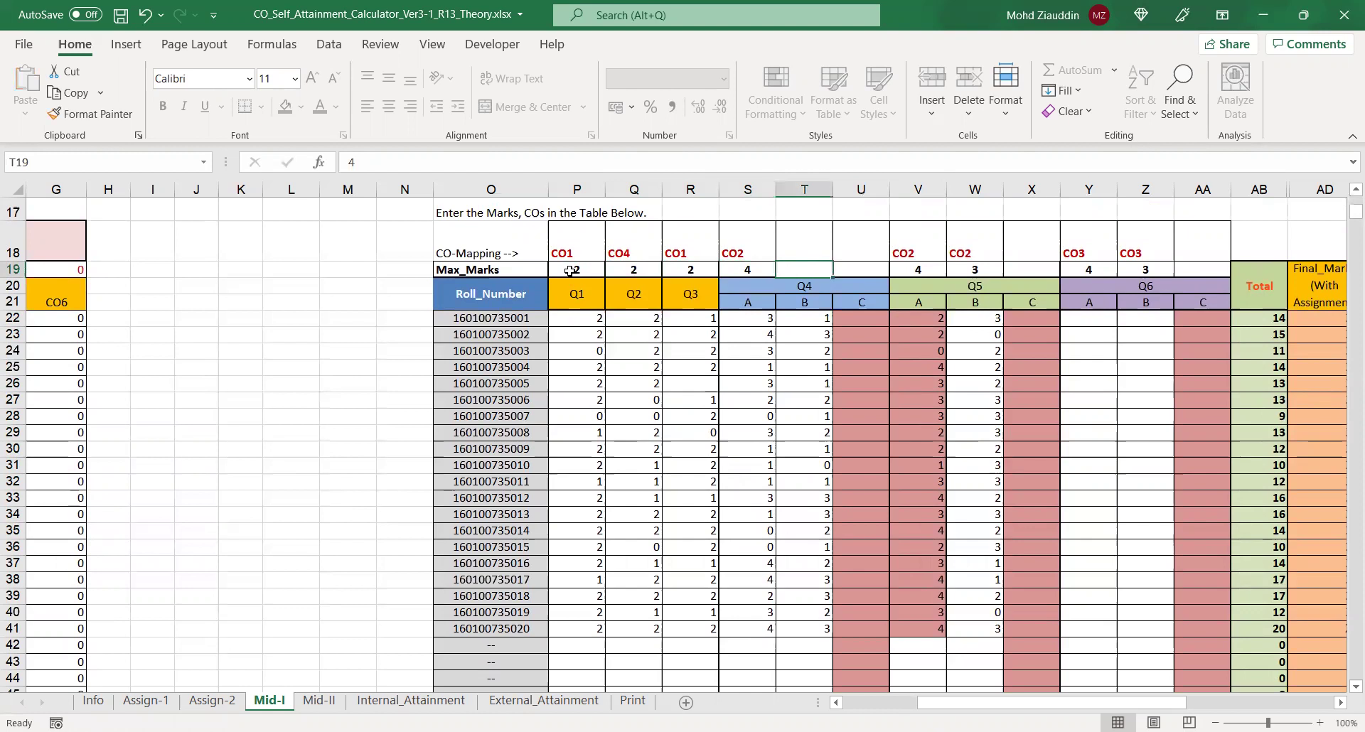
pyautogui.press('Right')
pyautogui.press('Right')
pyautogui.press('Right')
pyautogui.press('Right')
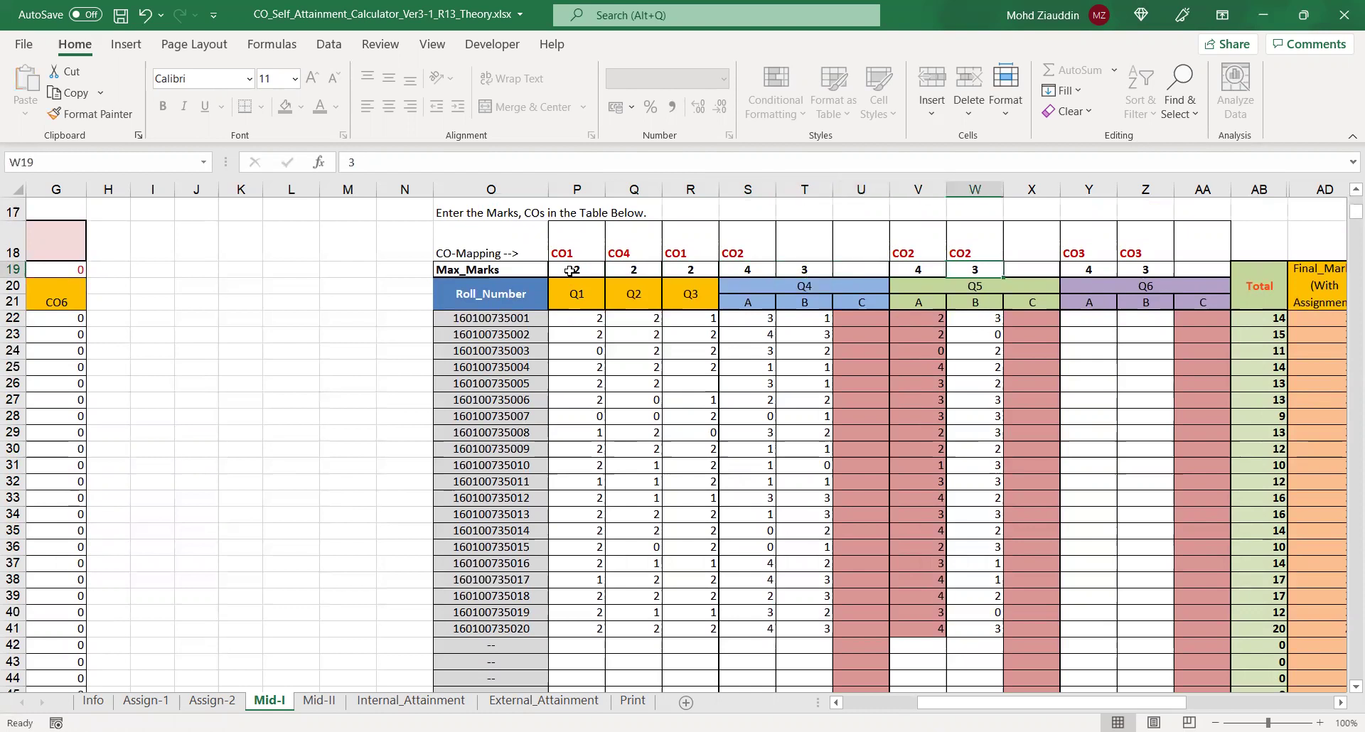
pyautogui.moveTo(1079, 238); pyautogui.dragTo(1159, 277)
pyautogui.press('Delete')
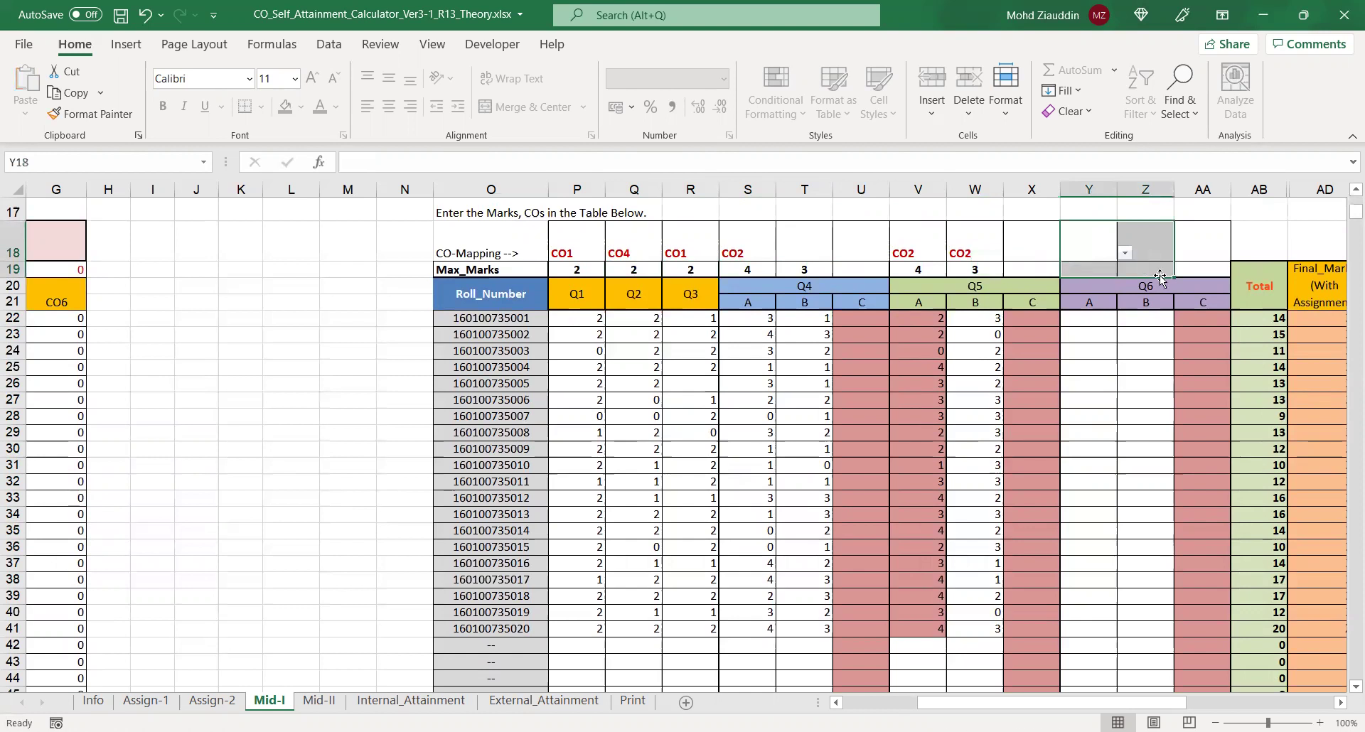
pyautogui.click(1100, 387)
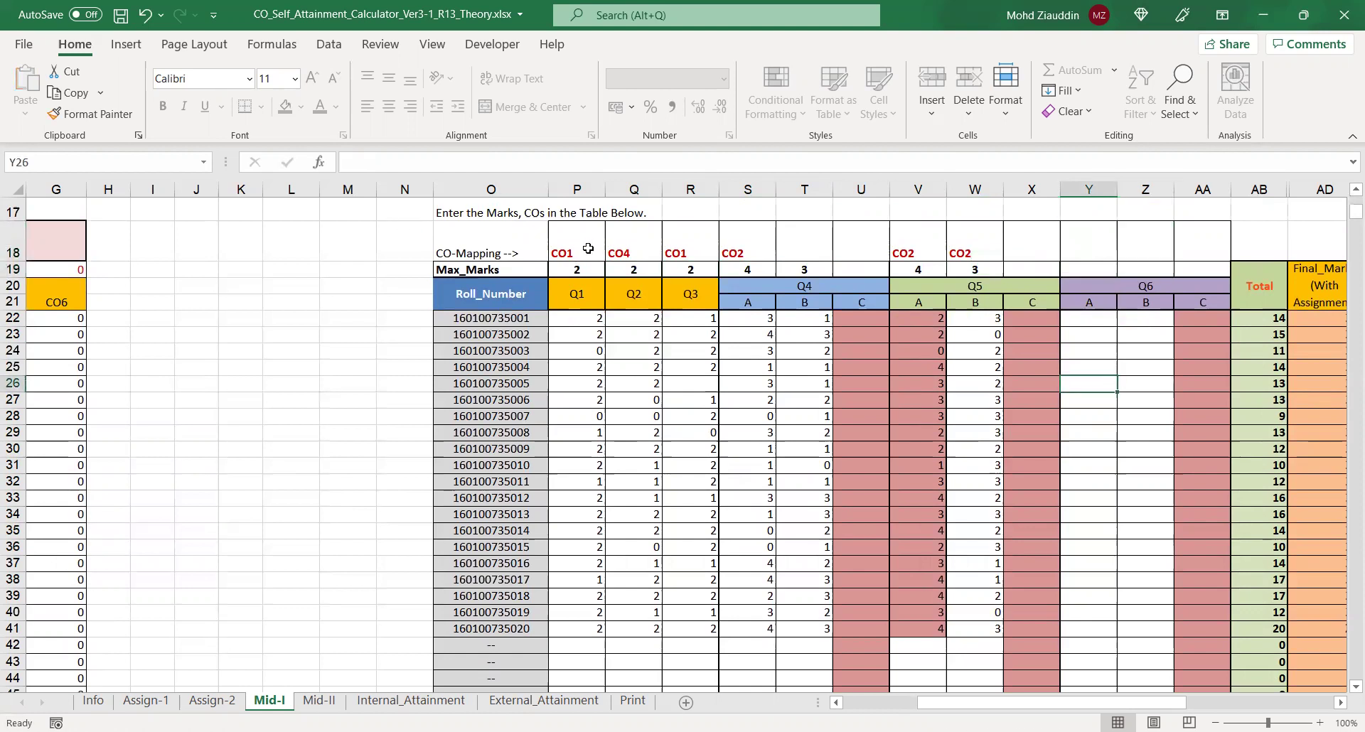
# Step: Map Q2 to CO3 and Q3 to CO2 in the CO-Mapping row
pyautogui.click(618, 249)
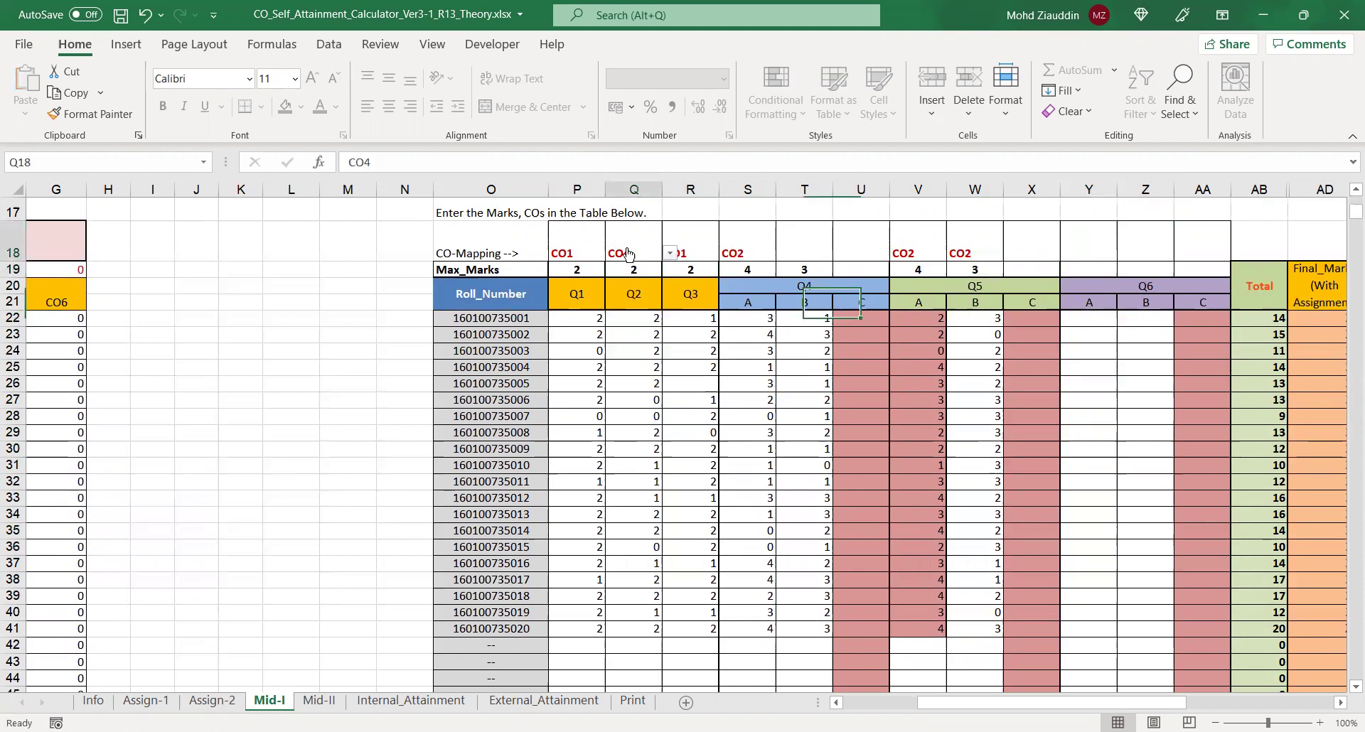
pyautogui.click(670, 253)
pyautogui.click(658, 292)
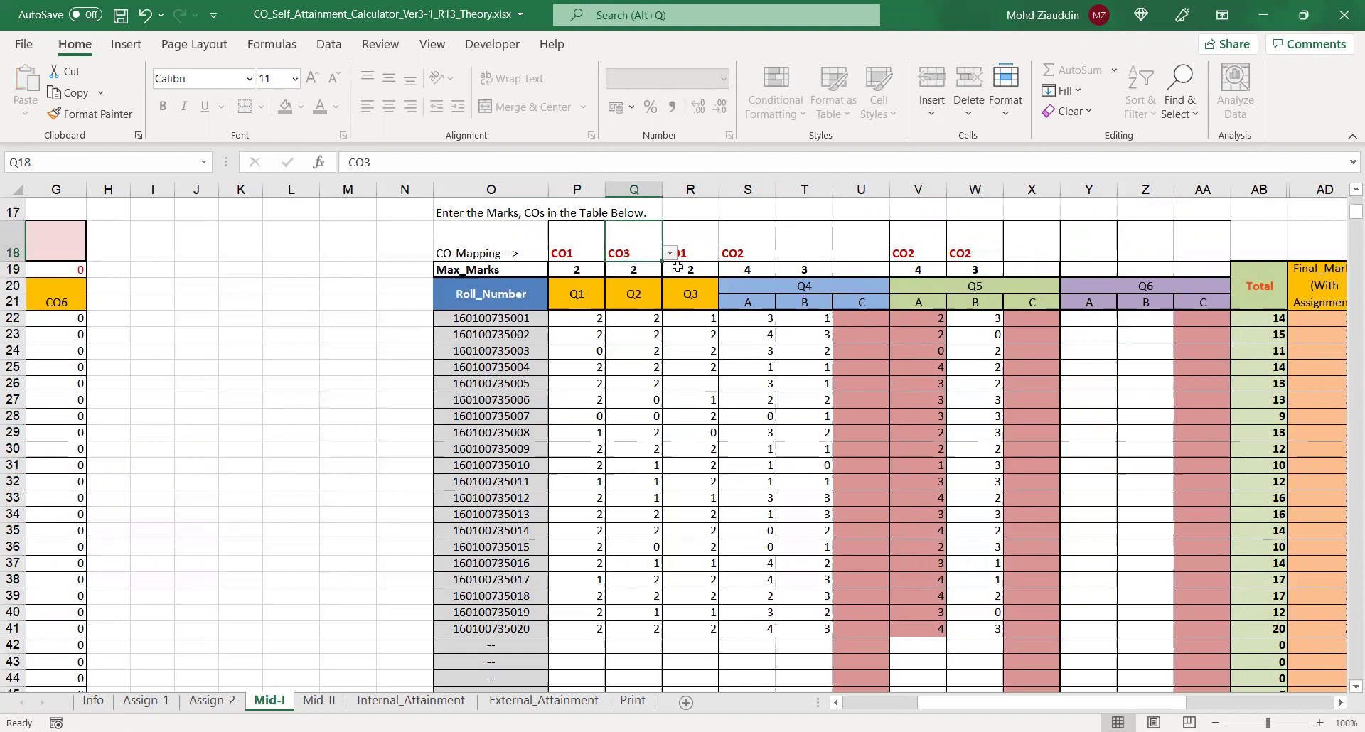
pyautogui.click(688, 257)
pyautogui.click(725, 254)
pyautogui.click(702, 282)
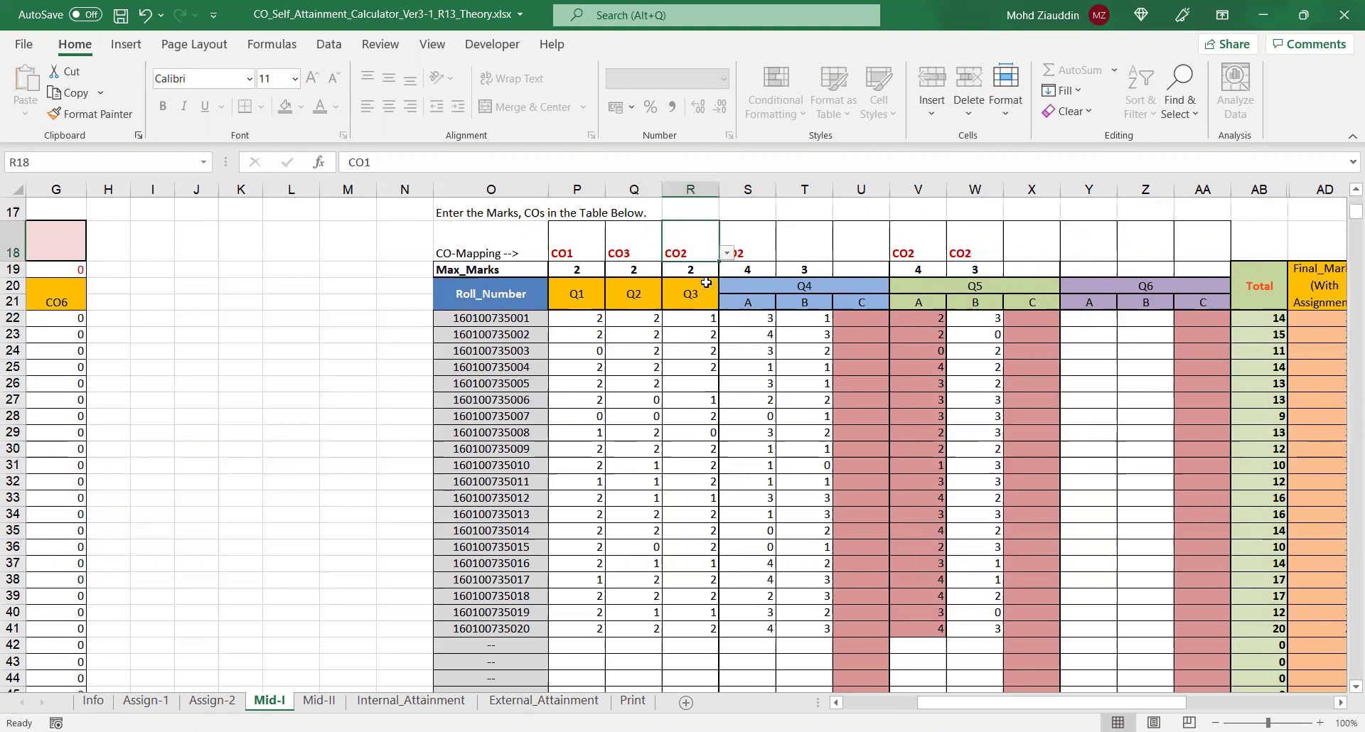
pyautogui.click(747, 250)
# Step: Map Q4 part B to CO2 and Q5 parts A and B to CO3
pyautogui.click(796, 250)
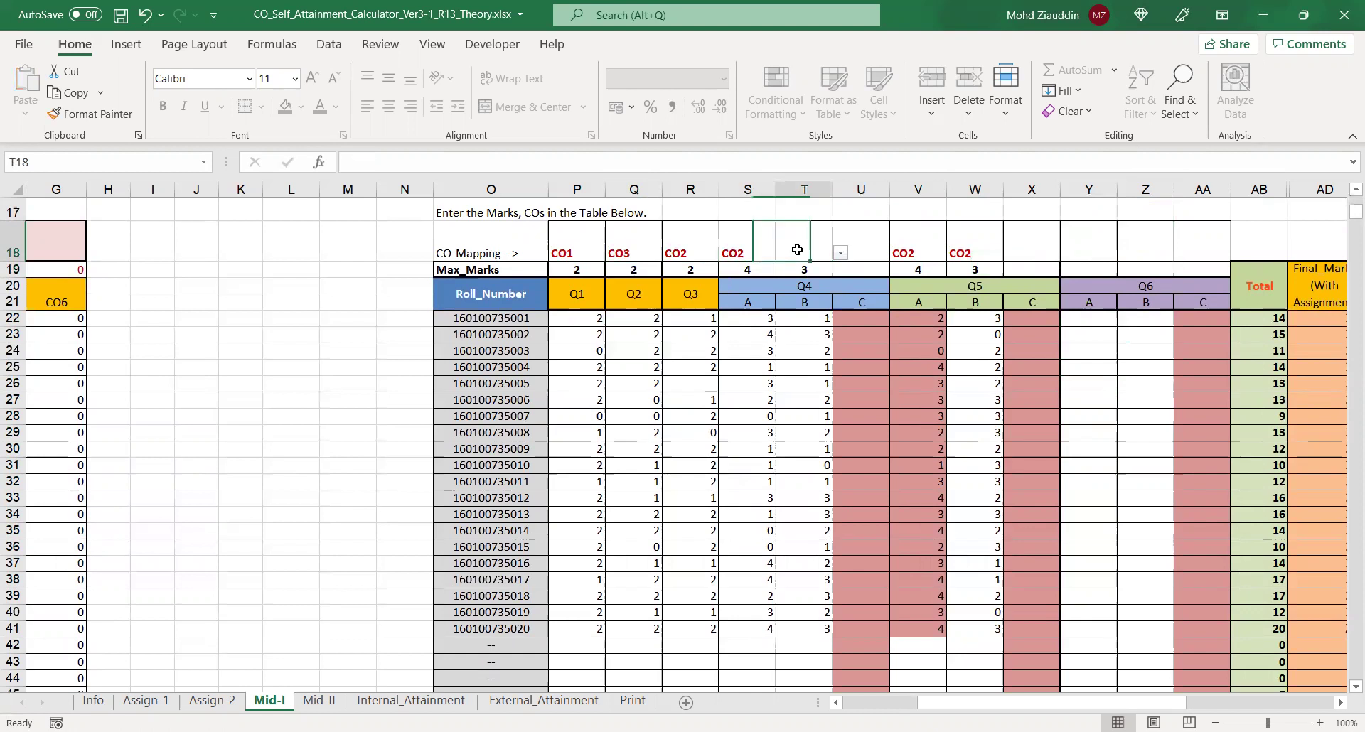
pyautogui.click(840, 253)
pyautogui.click(828, 280)
pyautogui.click(917, 248)
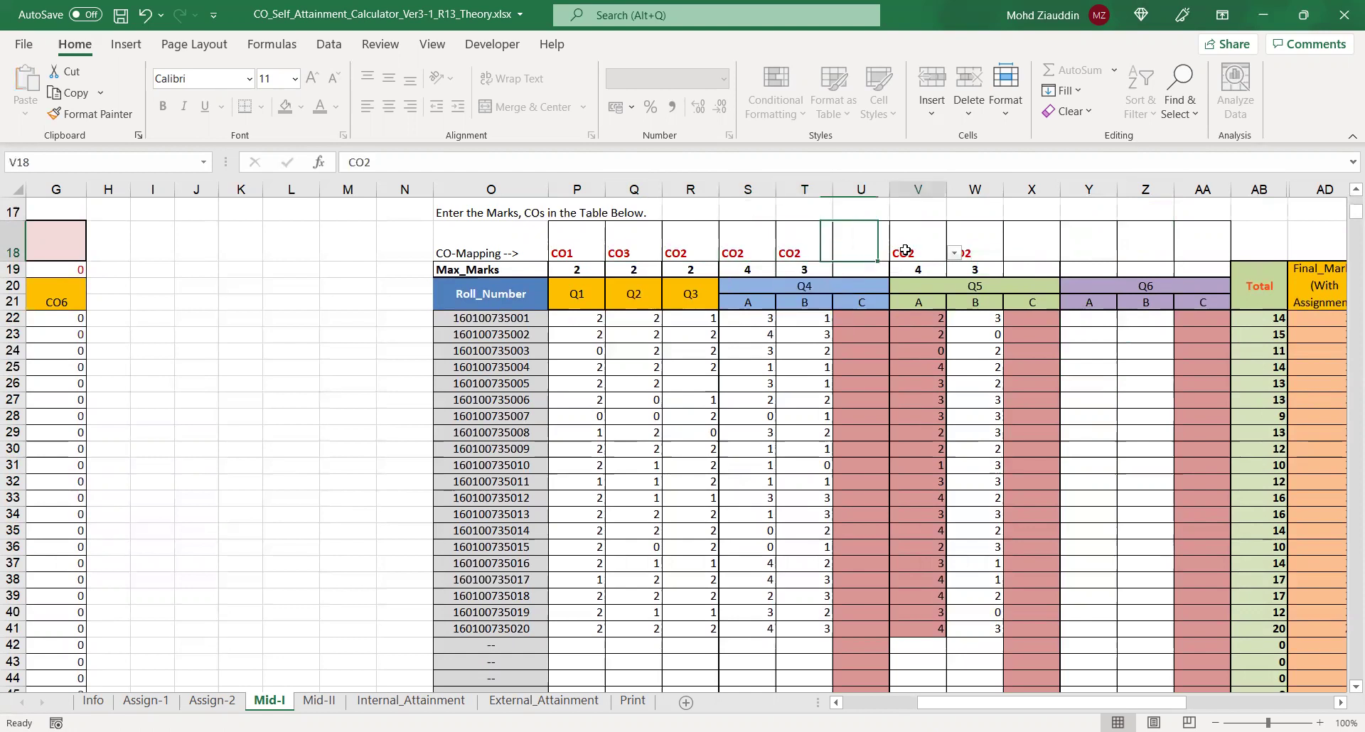
pyautogui.click(954, 253)
pyautogui.click(939, 292)
pyautogui.click(988, 250)
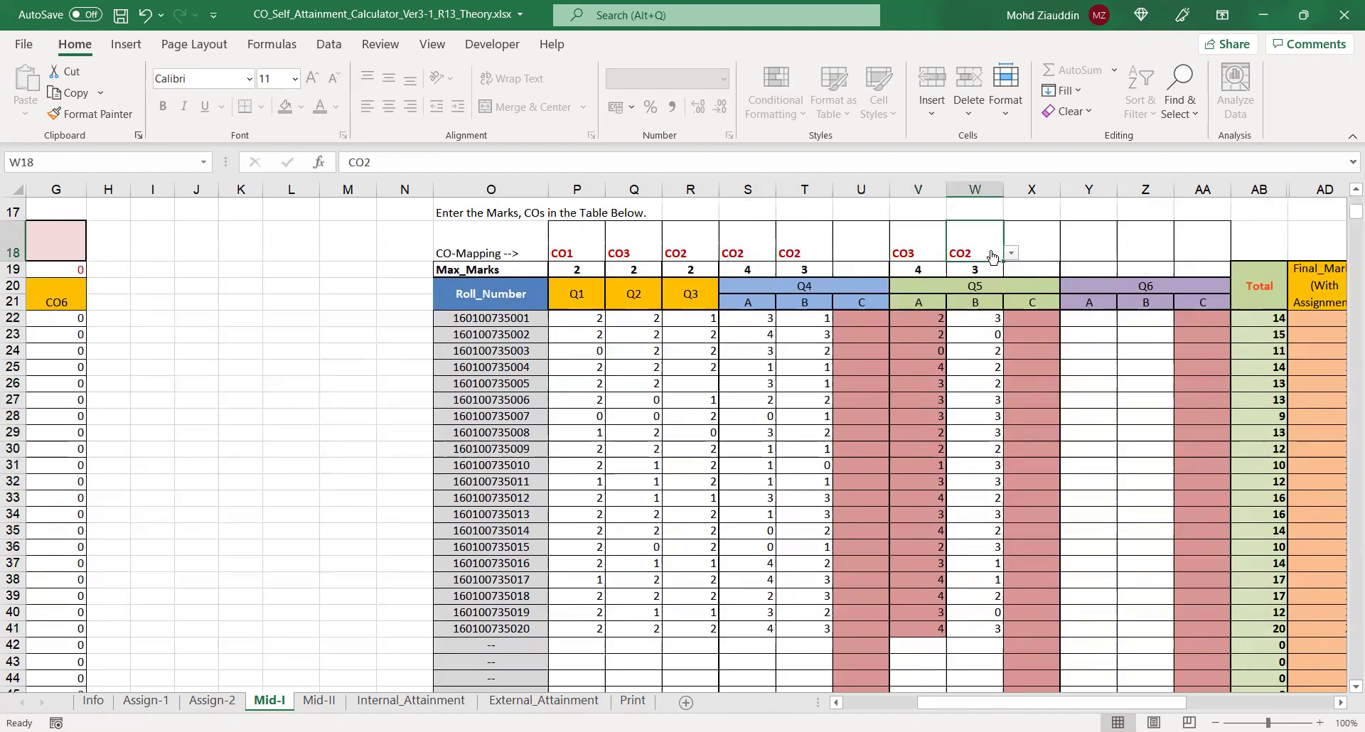
pyautogui.click(1009, 254)
pyautogui.click(995, 292)
pyautogui.hscroll(1, 933, 704)
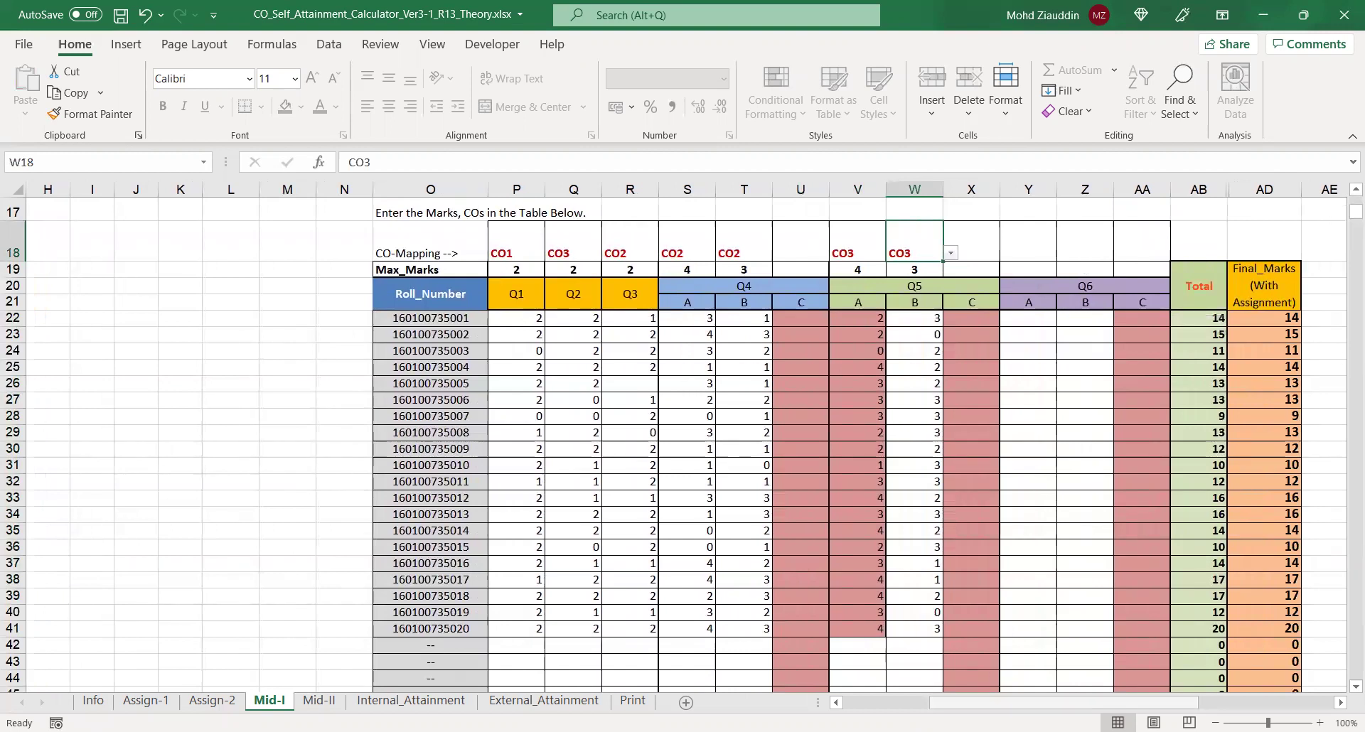
pyautogui.moveTo(973, 706); pyautogui.dragTo(889, 705)
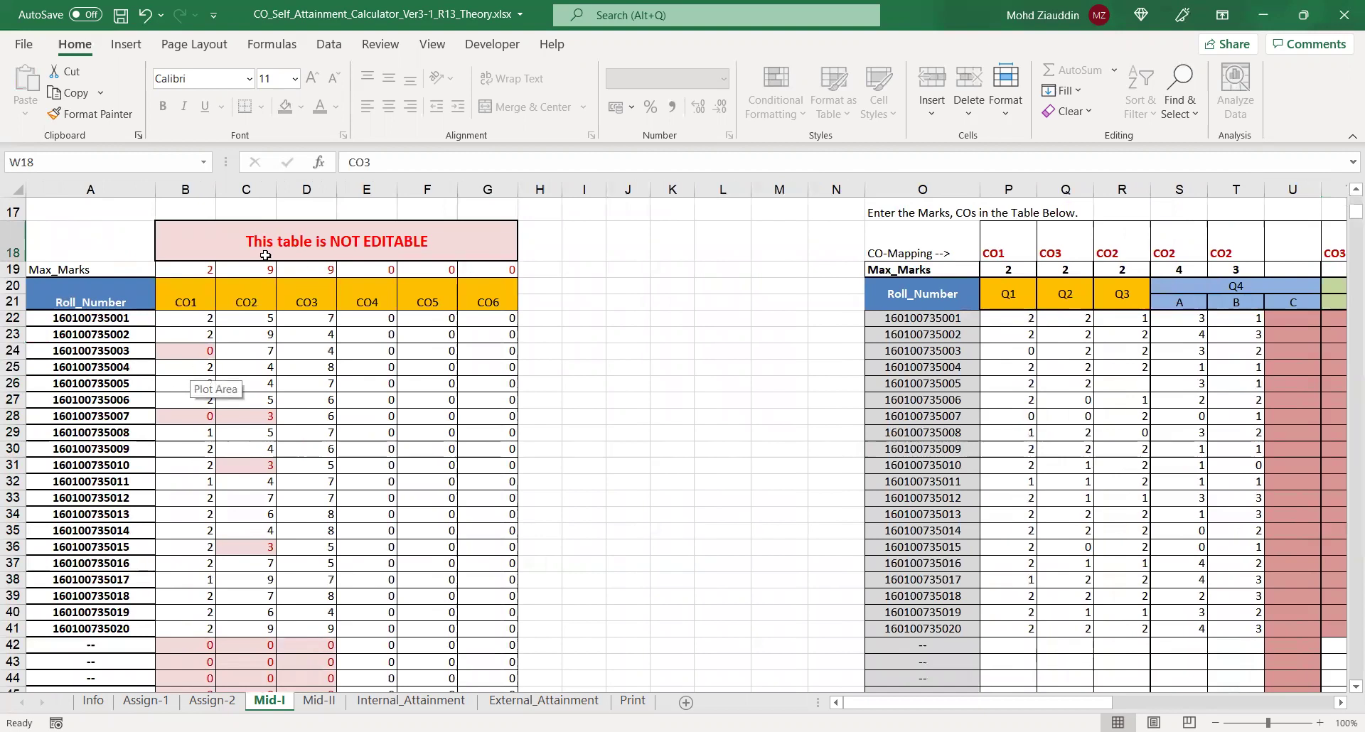
pyautogui.click(288, 364)
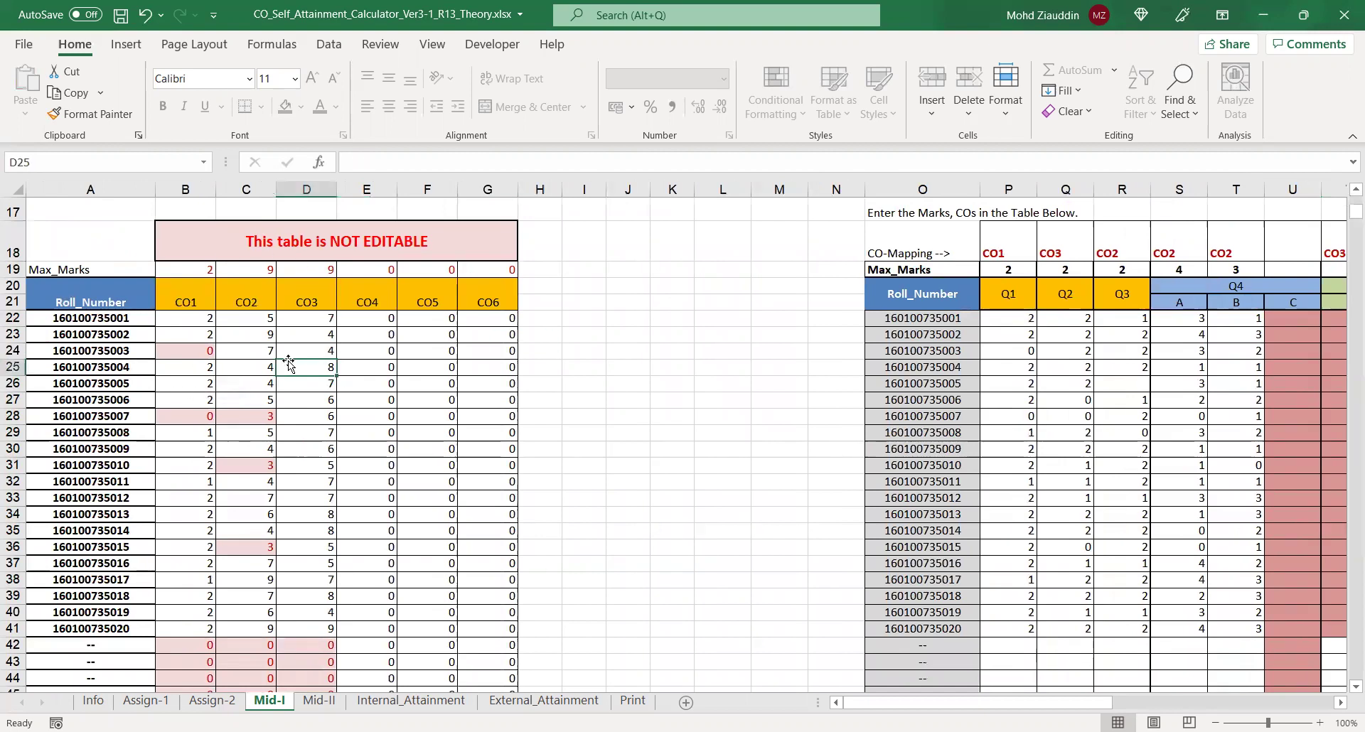
pyautogui.doubleClick(289, 364)
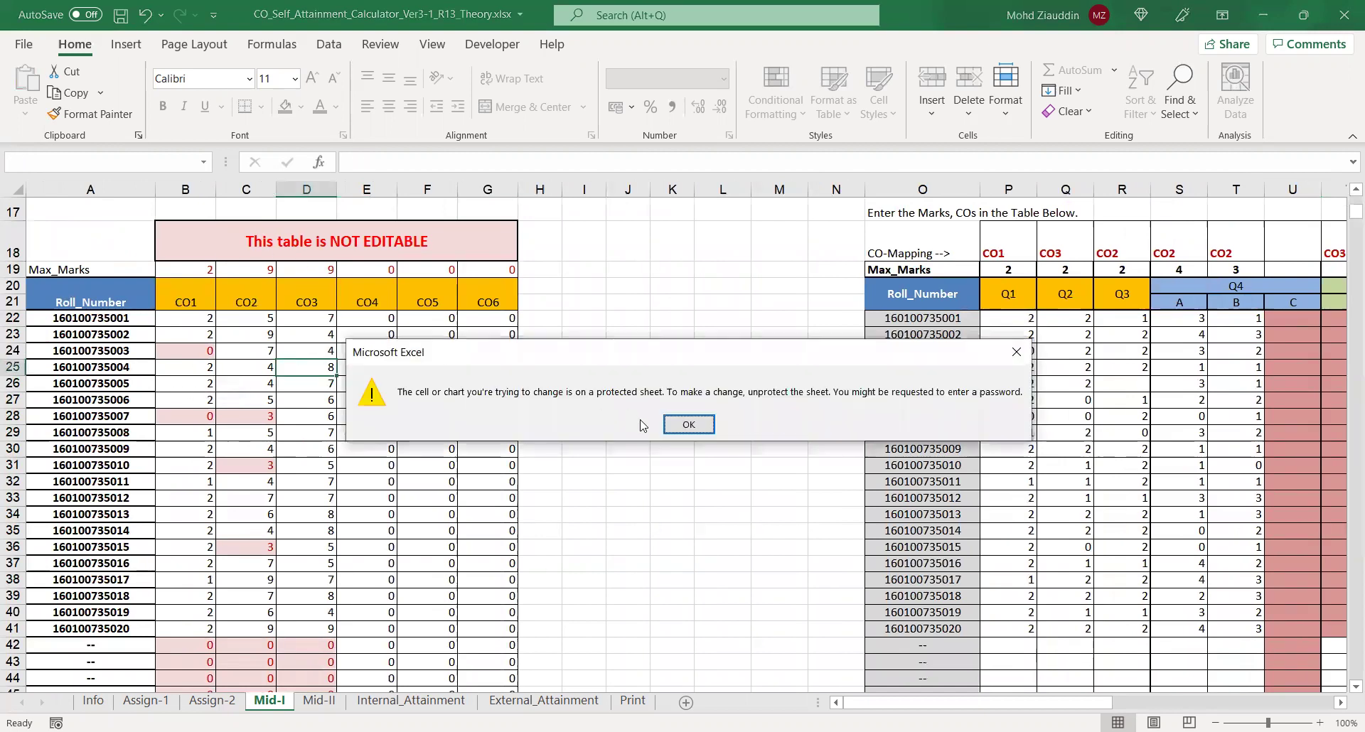
pyautogui.click(688, 425)
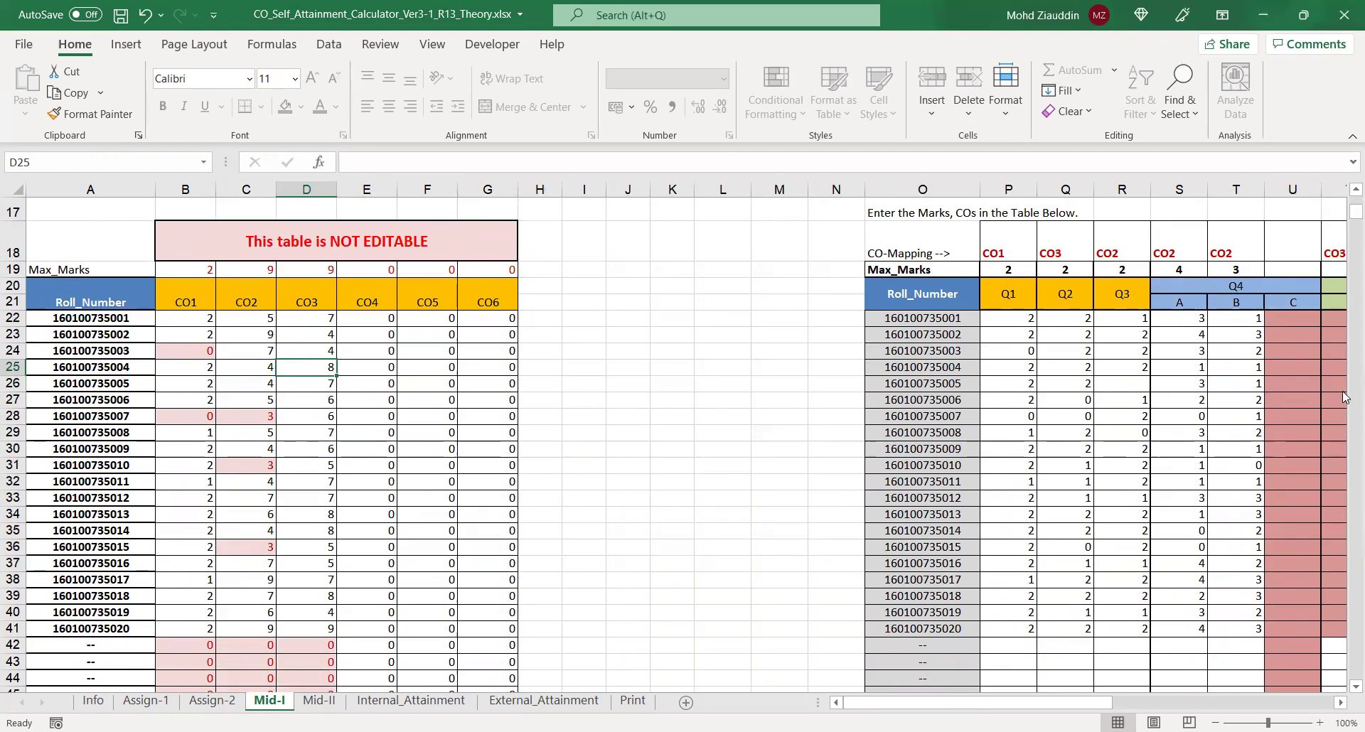
pyautogui.scroll(5, 1344, 213)
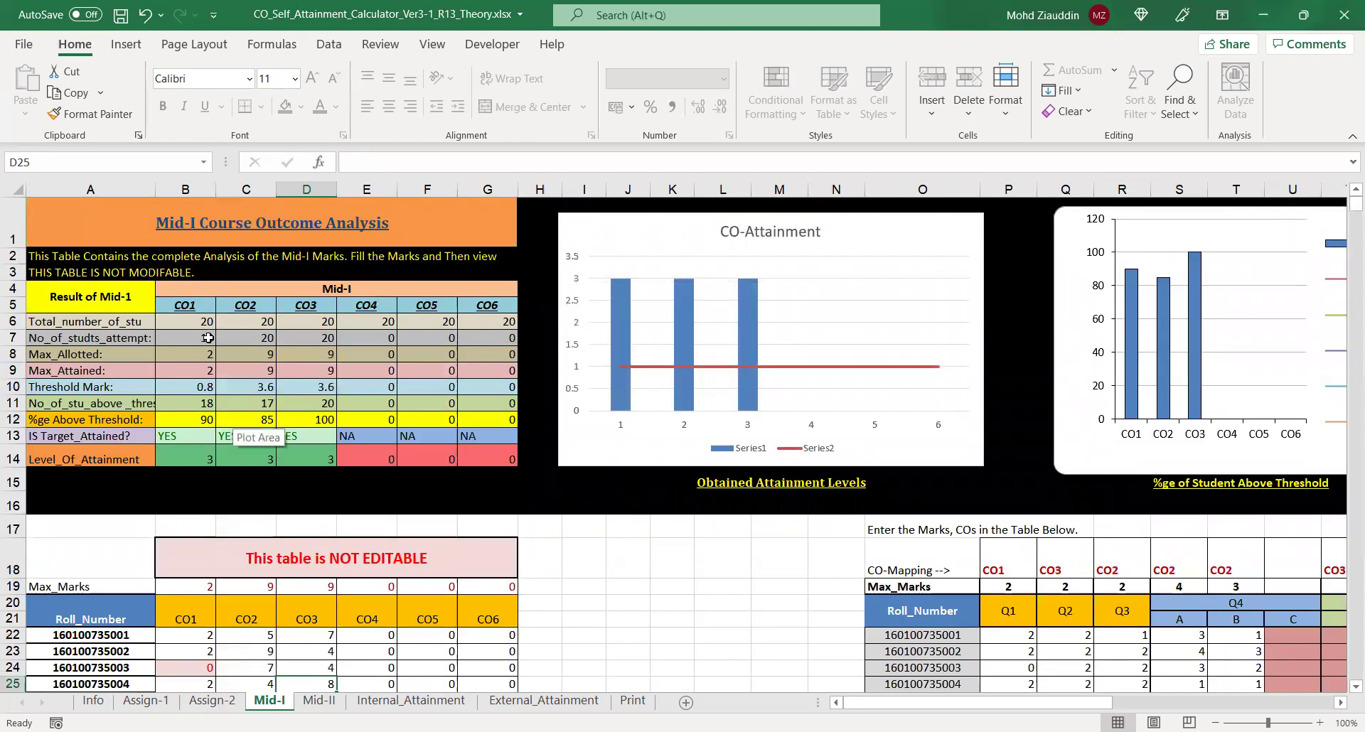
pyautogui.click(207, 324)
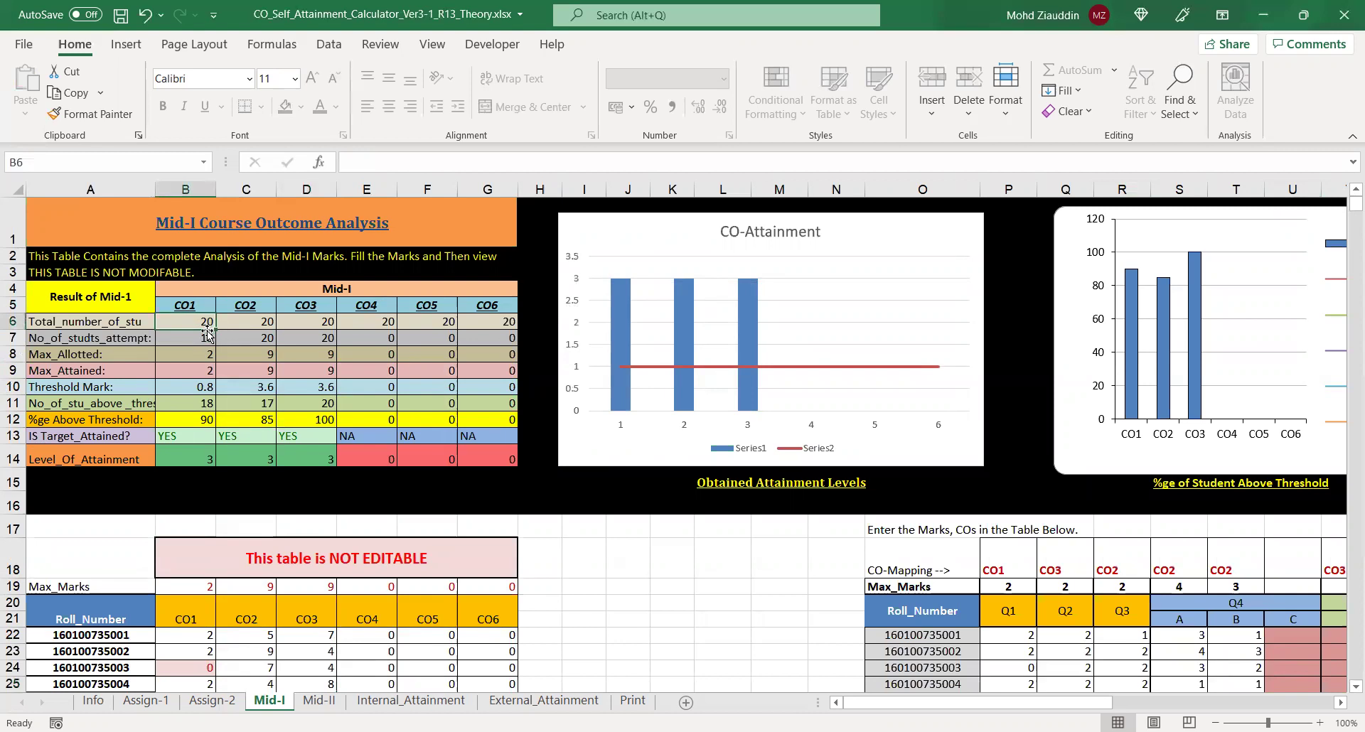
pyautogui.click(195, 389)
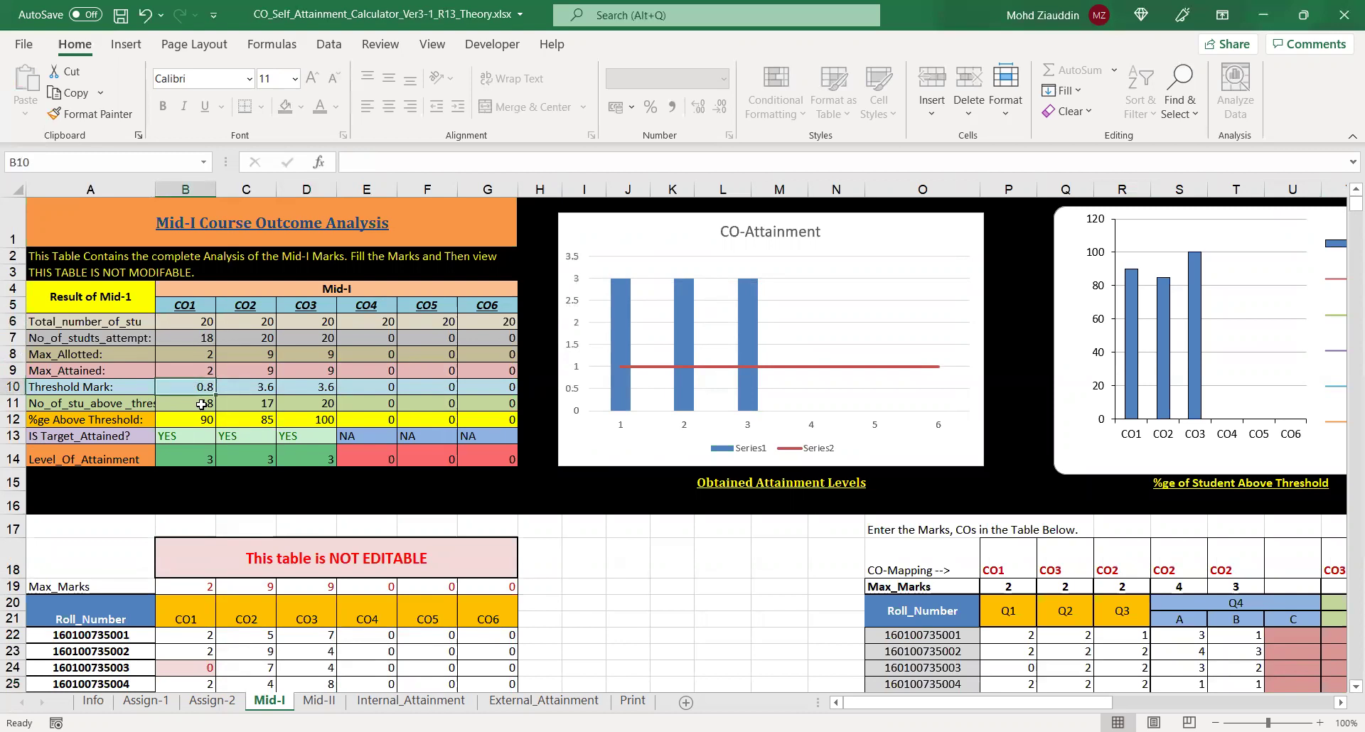
pyautogui.click(262, 391)
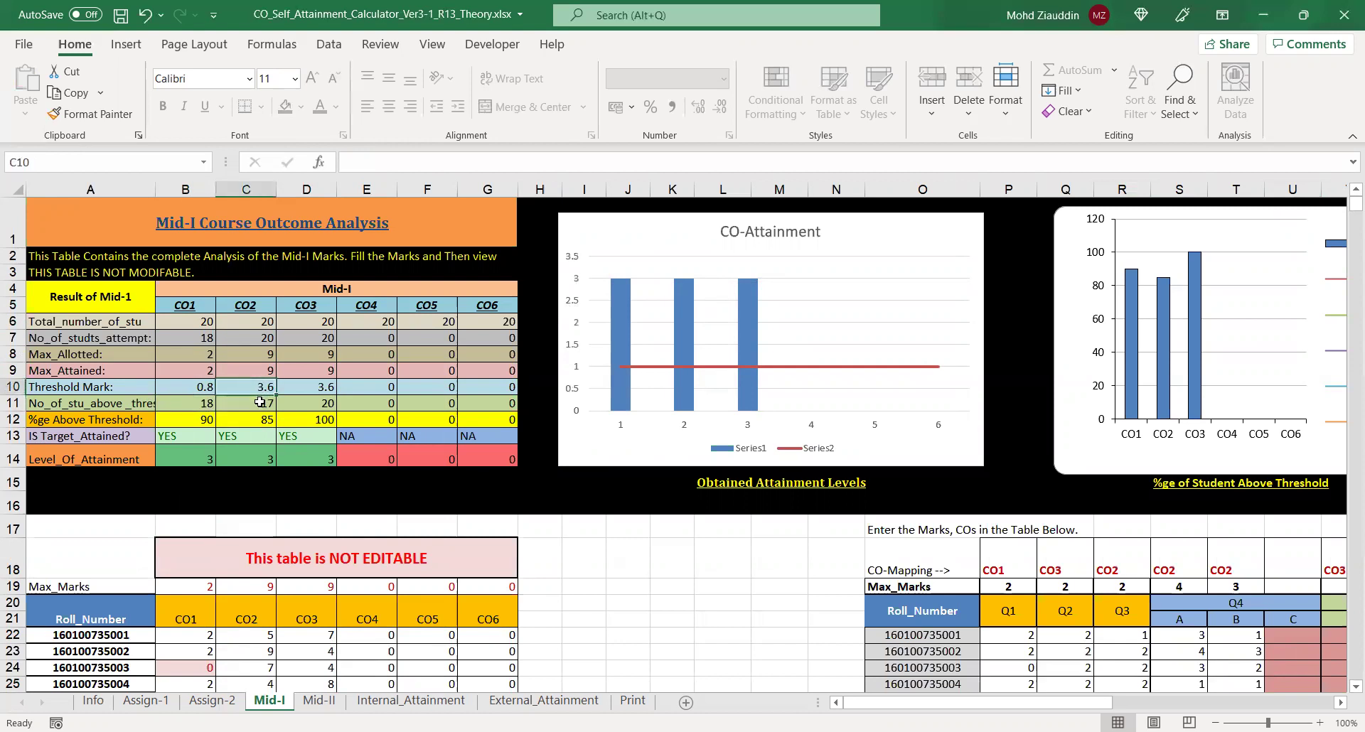
pyautogui.click(323, 390)
pyautogui.click(320, 419)
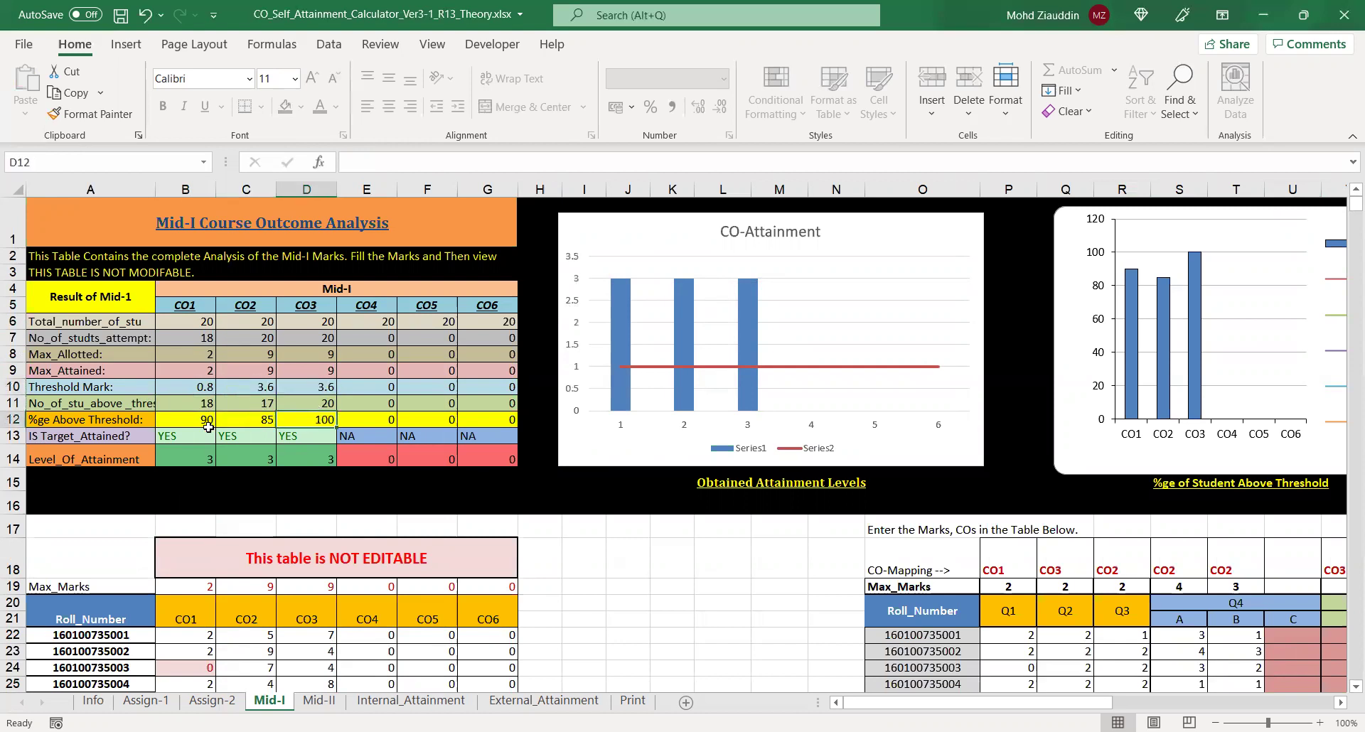
pyautogui.click(181, 419)
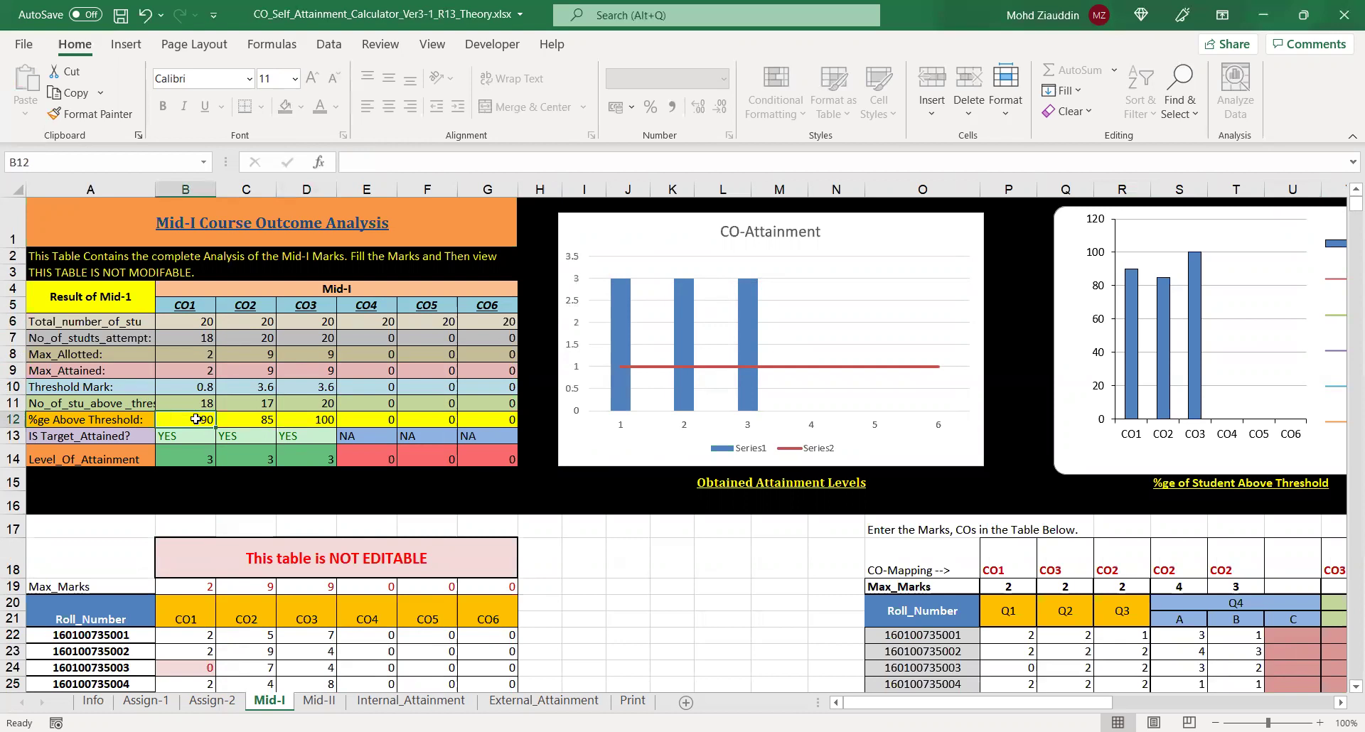
pyautogui.click(237, 419)
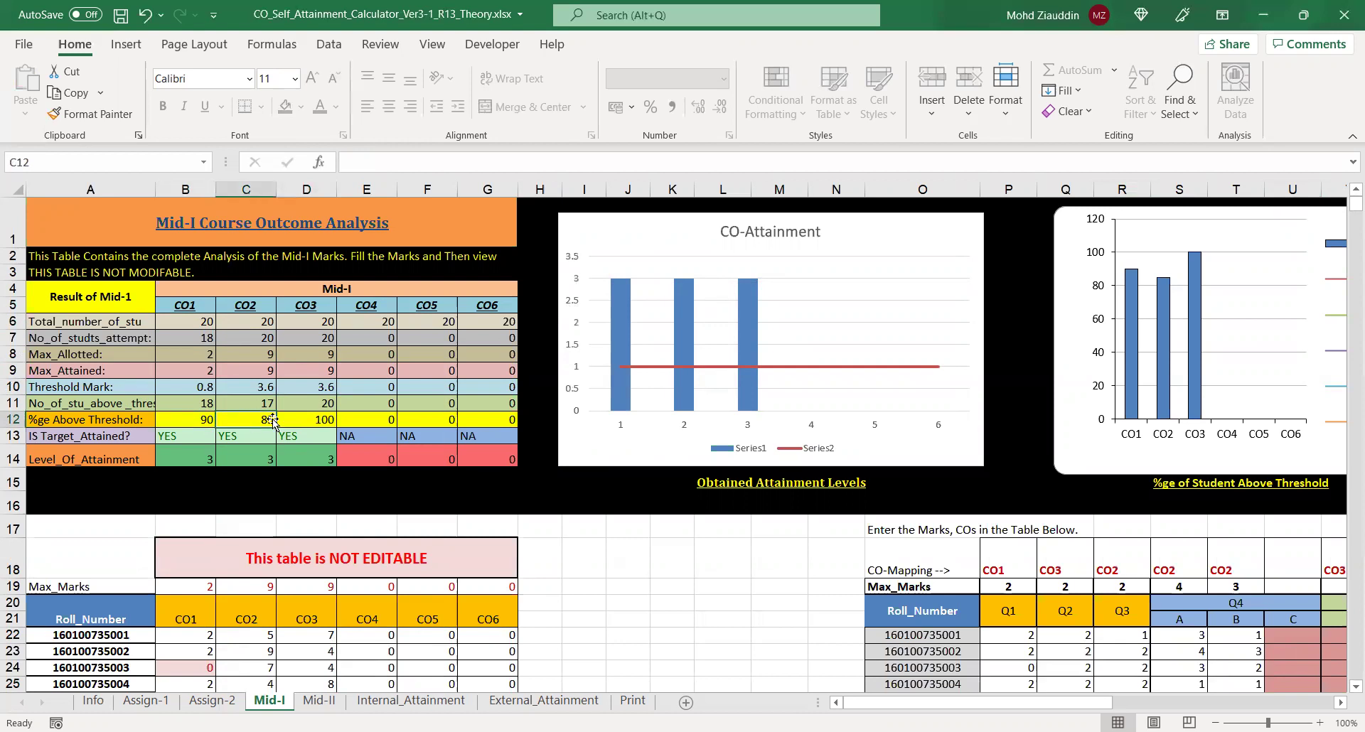
pyautogui.click(321, 422)
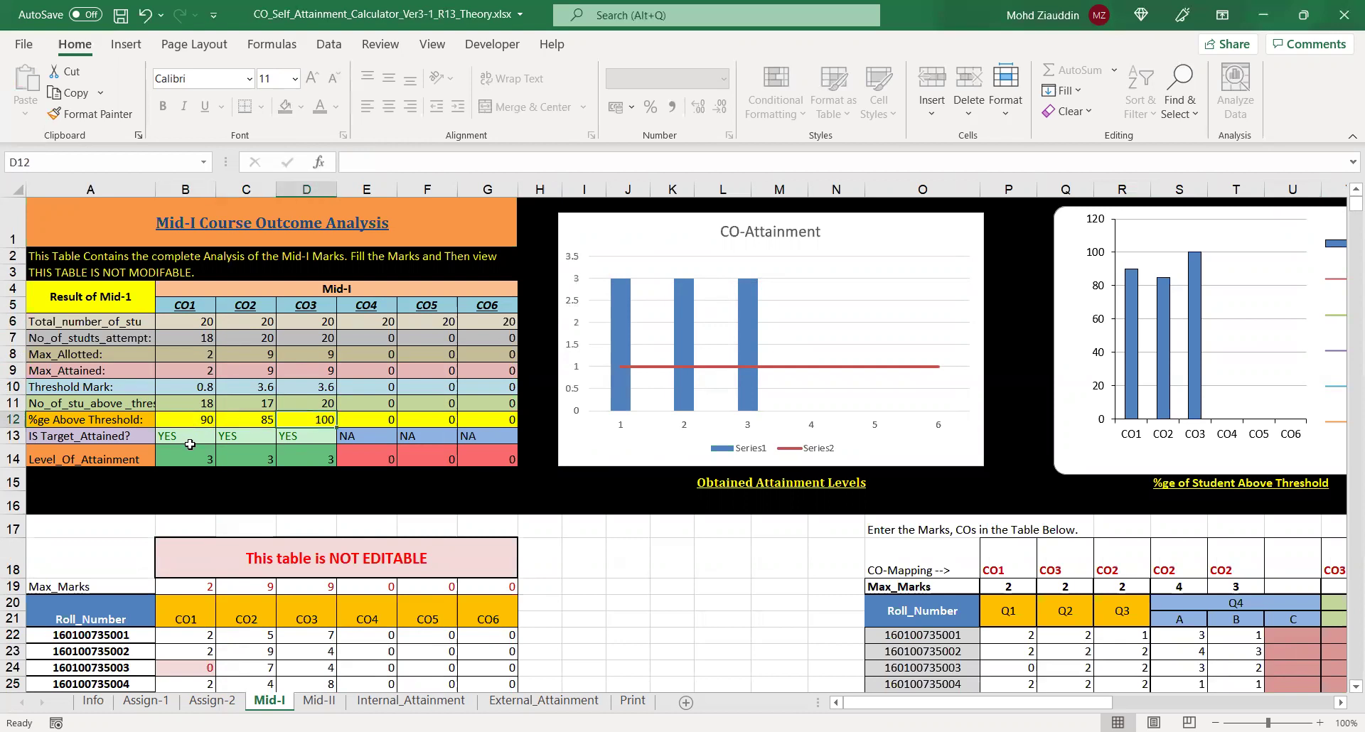